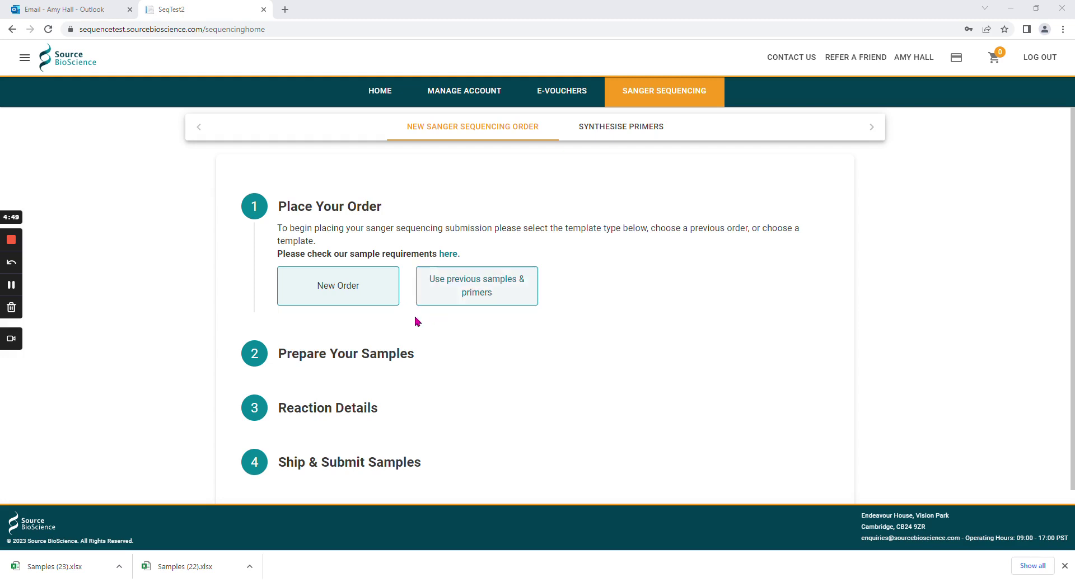
Step: Start a new order with PCR Product as the template type and list the fragment sizes
left_click(378, 301)
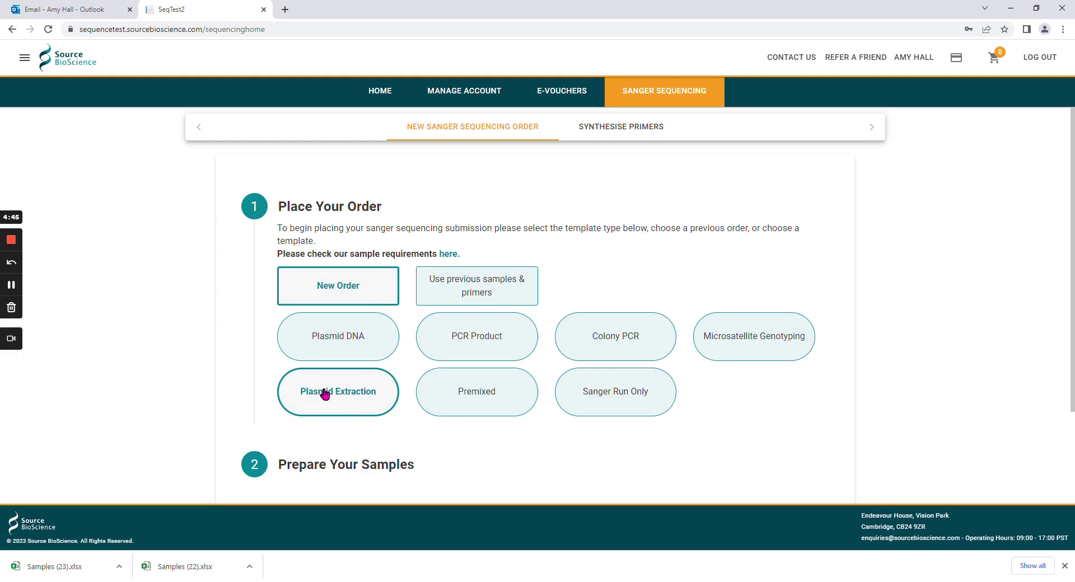
left_click(483, 348)
scroll(485, 349, "down", 2)
scroll(485, 350, "up", 1)
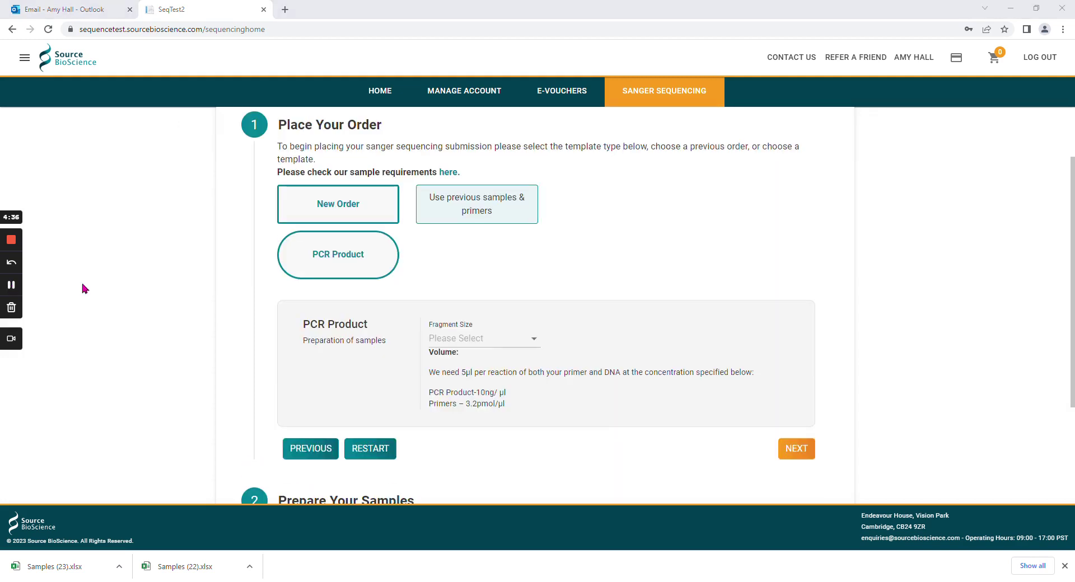
left_click(531, 343)
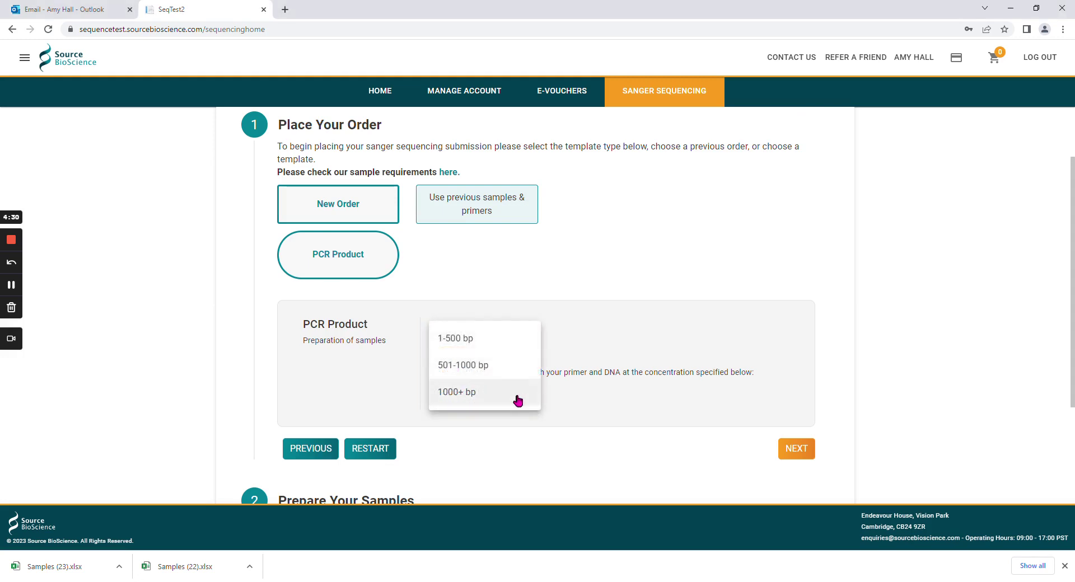
Step: Choose 1000+ bp fragments, ship samples as Individual tubes, and enable new primer synthesis
left_click(468, 396)
left_click(794, 448)
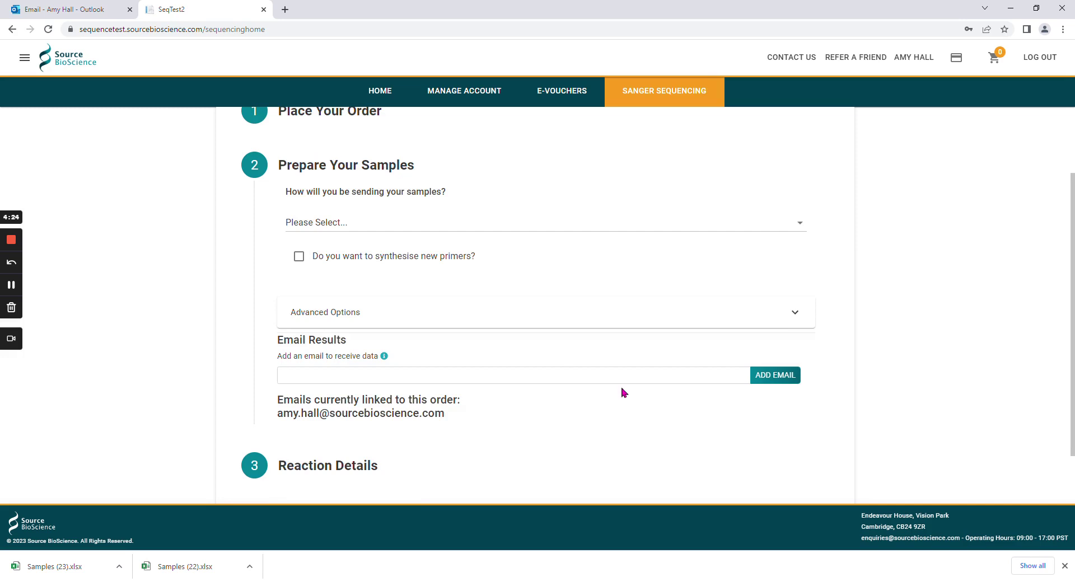
left_click(329, 225)
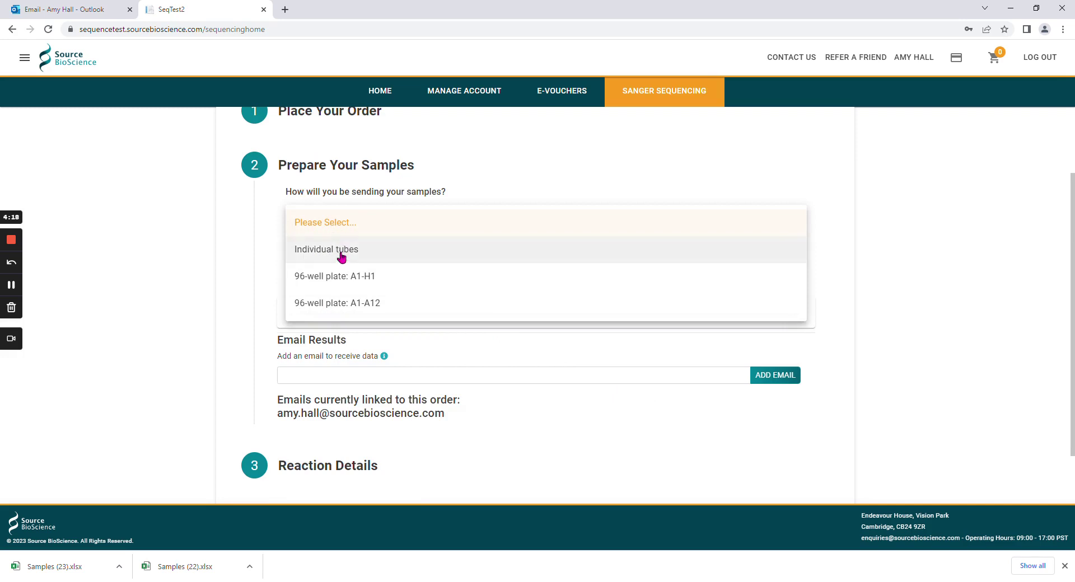
left_click(382, 260)
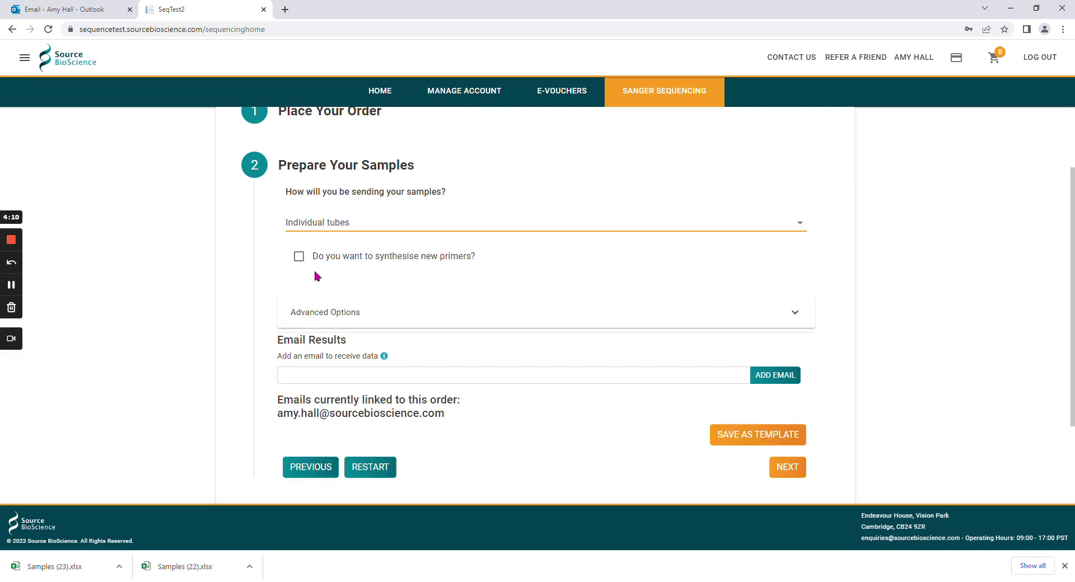
left_click(300, 258)
left_click(348, 317)
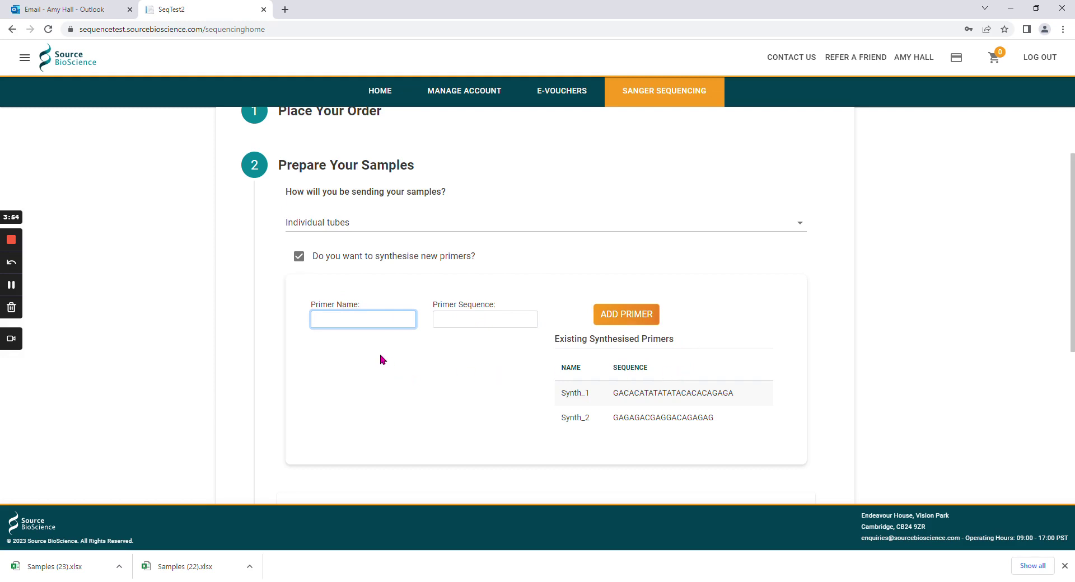
Step: Turn primer synthesis back off and continue to Reaction Details
left_click(299, 257)
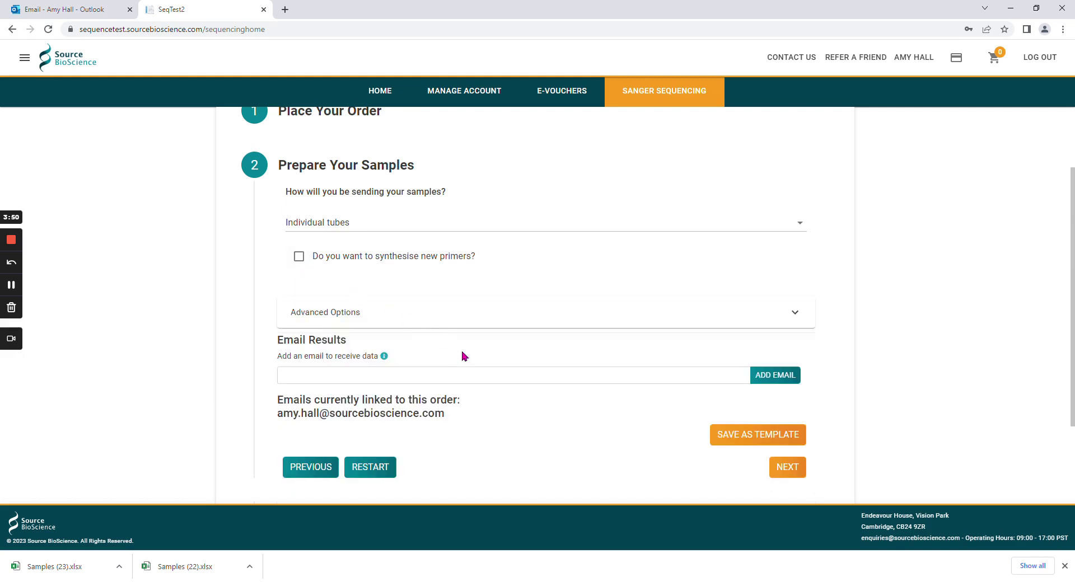
left_click(472, 380)
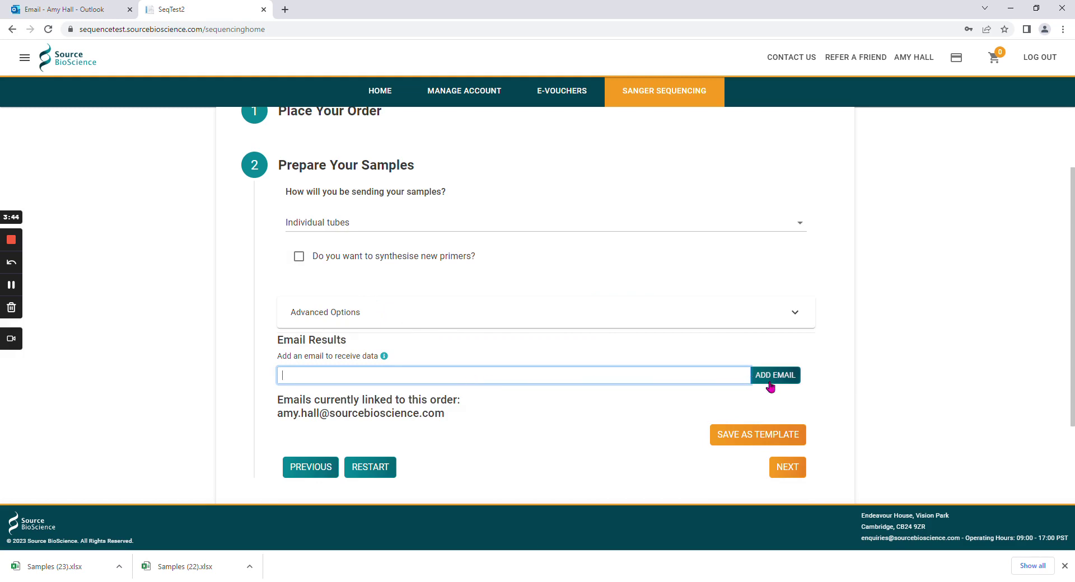
left_click(787, 467)
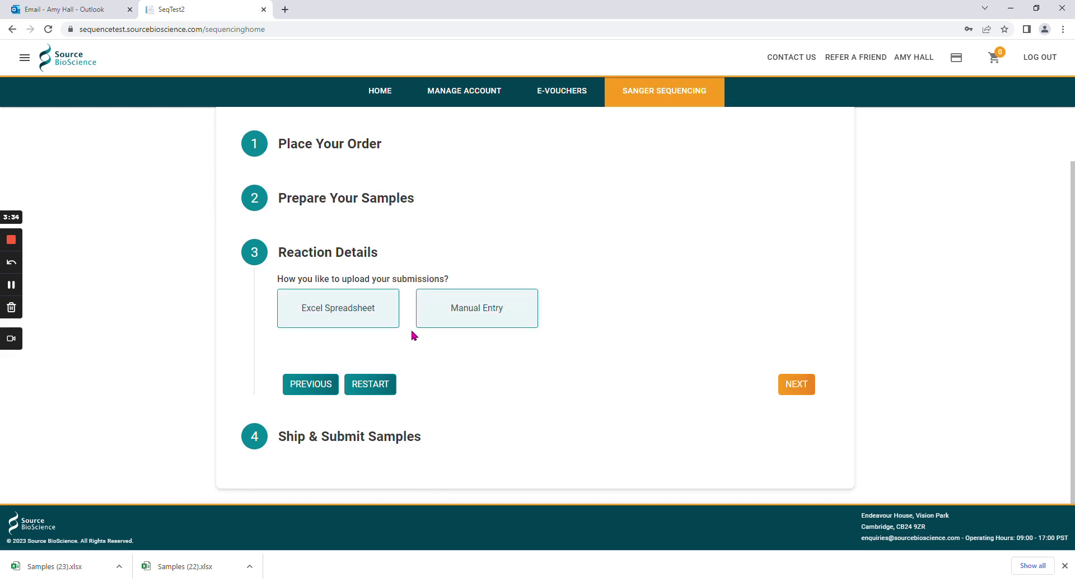
Step: Choose Excel spreadsheet submission, then download and open the sample sheet template Samples (24).xlsx
left_click(359, 321)
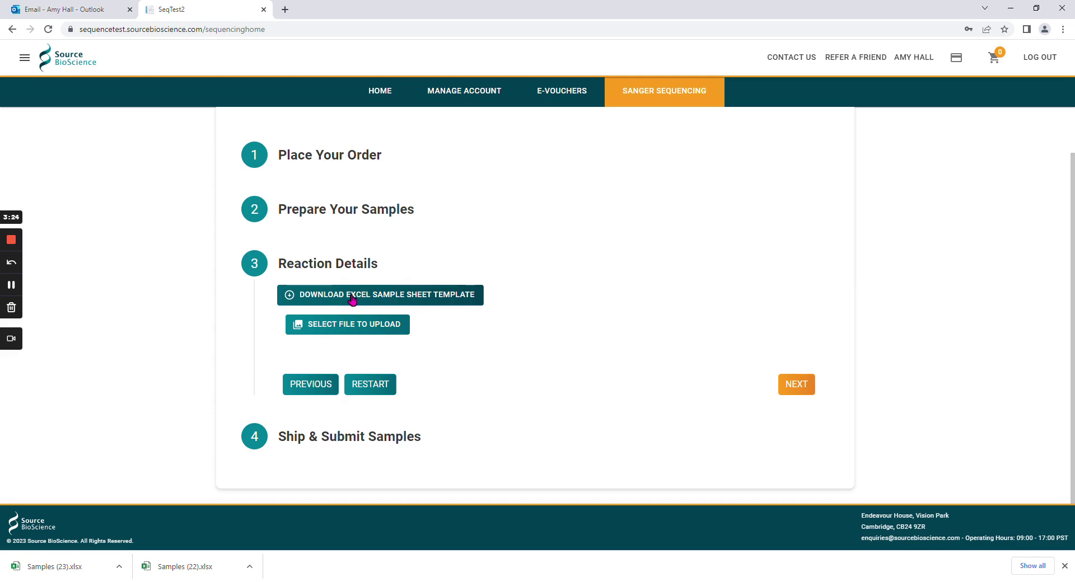
left_click(352, 300)
left_click(76, 567)
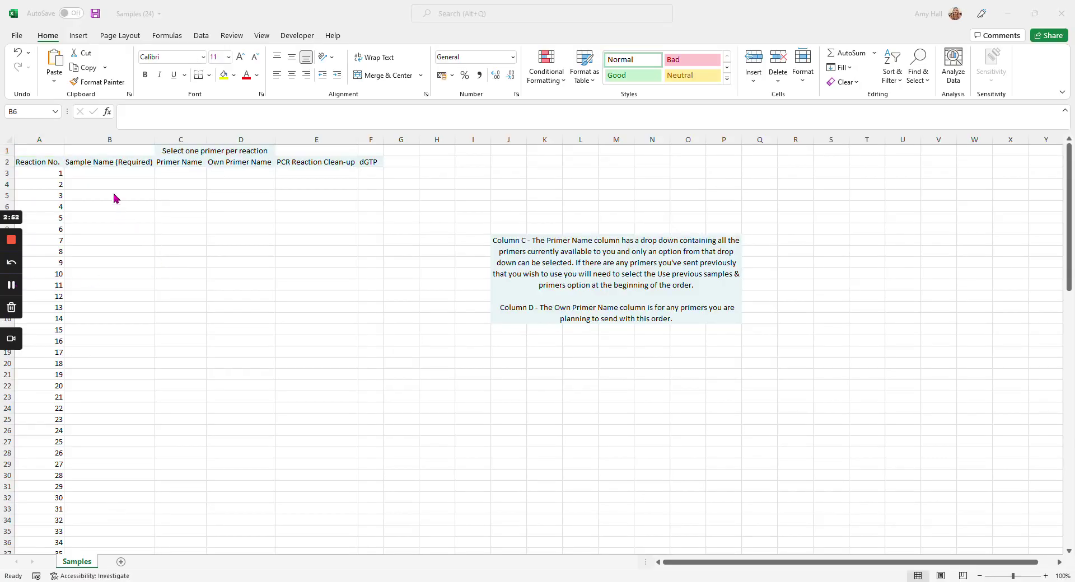
Step: Enter Sample1 in cell B3, leaving the C3 primer list unselected
left_click(110, 173)
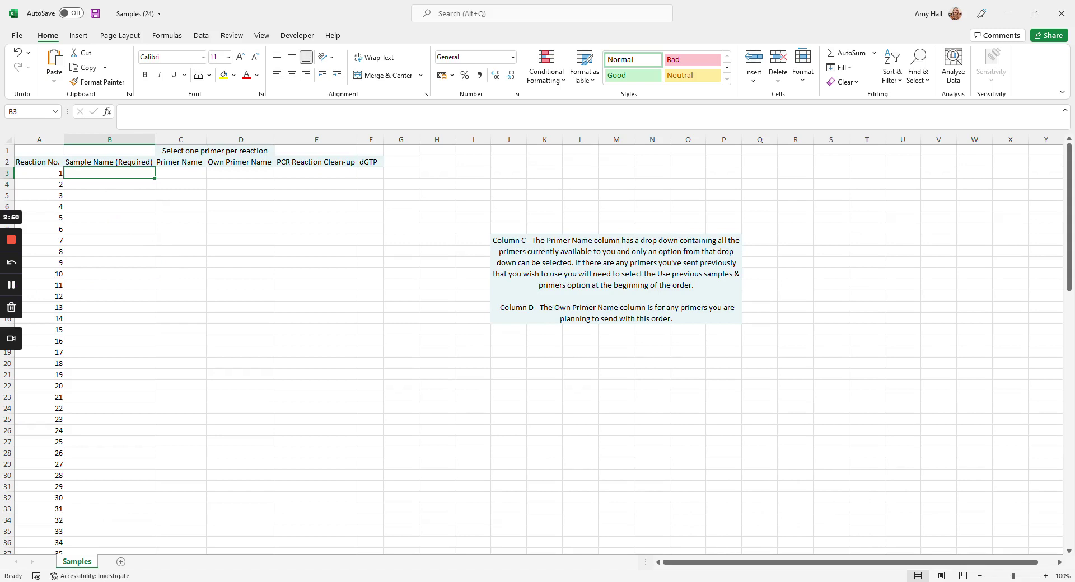
type("Sample1")
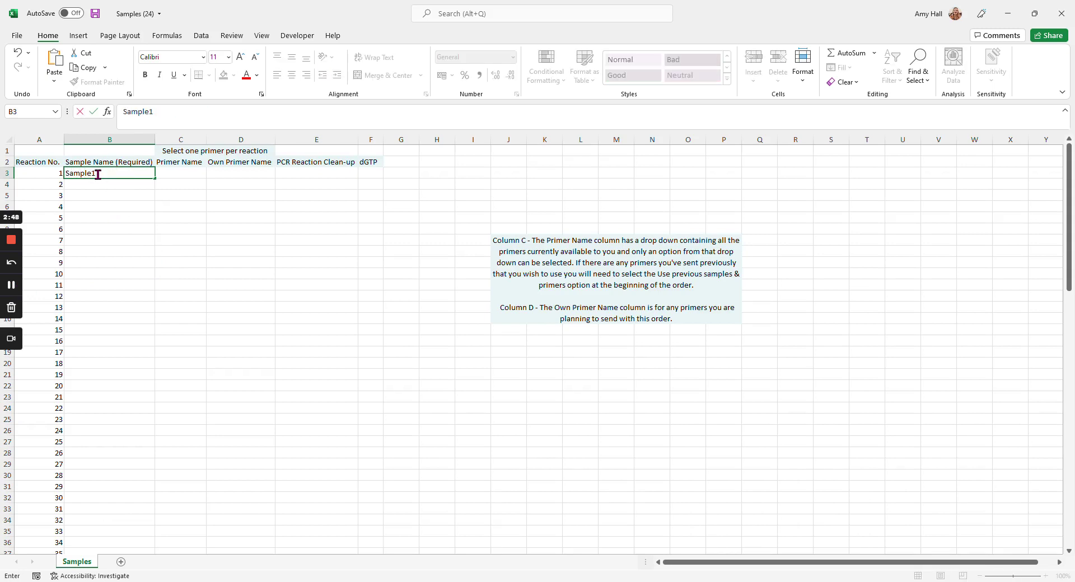
left_click(167, 174)
left_click(211, 173)
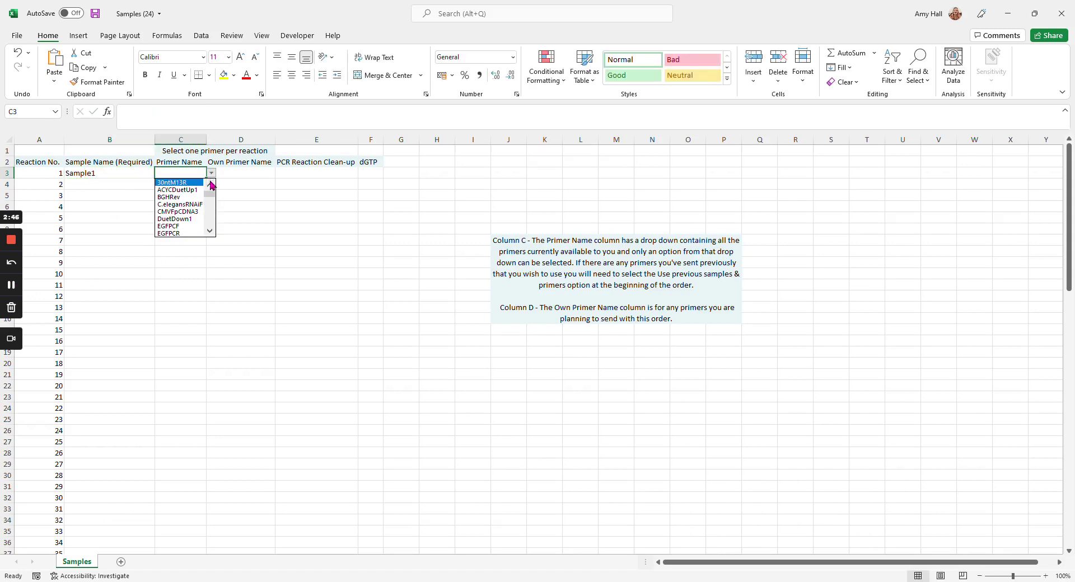
left_click_drag(210, 192, 209, 230)
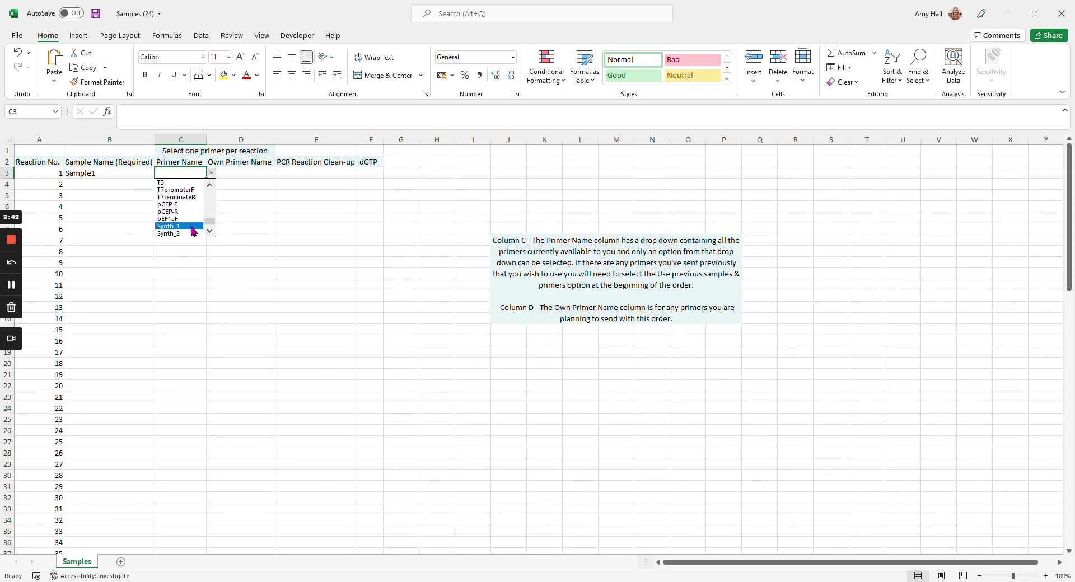
key("Escape")
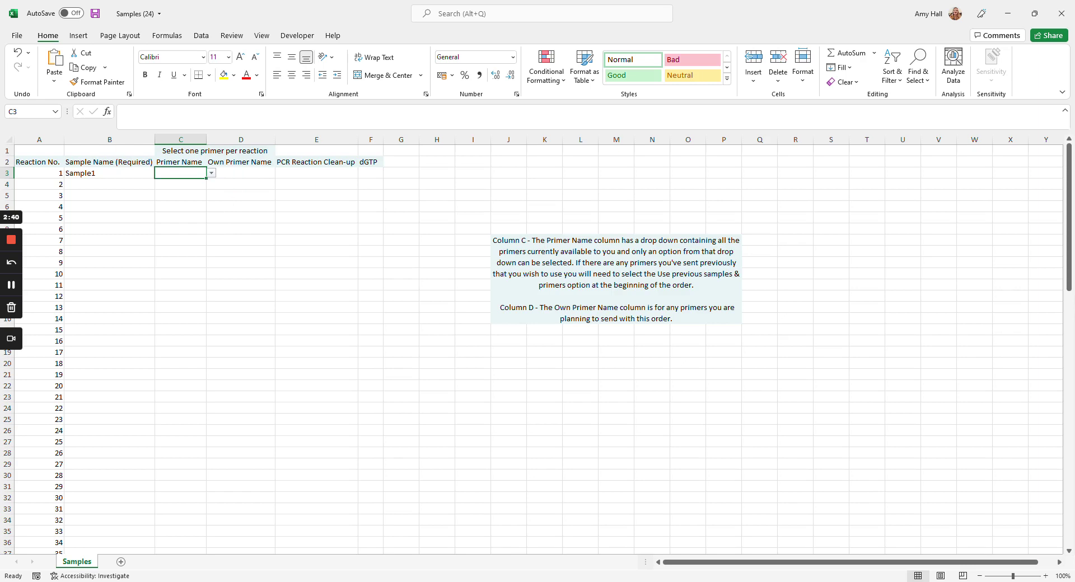
Step: Set own primer test1 in D3 and PCR Reaction Clean-up to Yes in E3
left_click(247, 171)
type("test1")
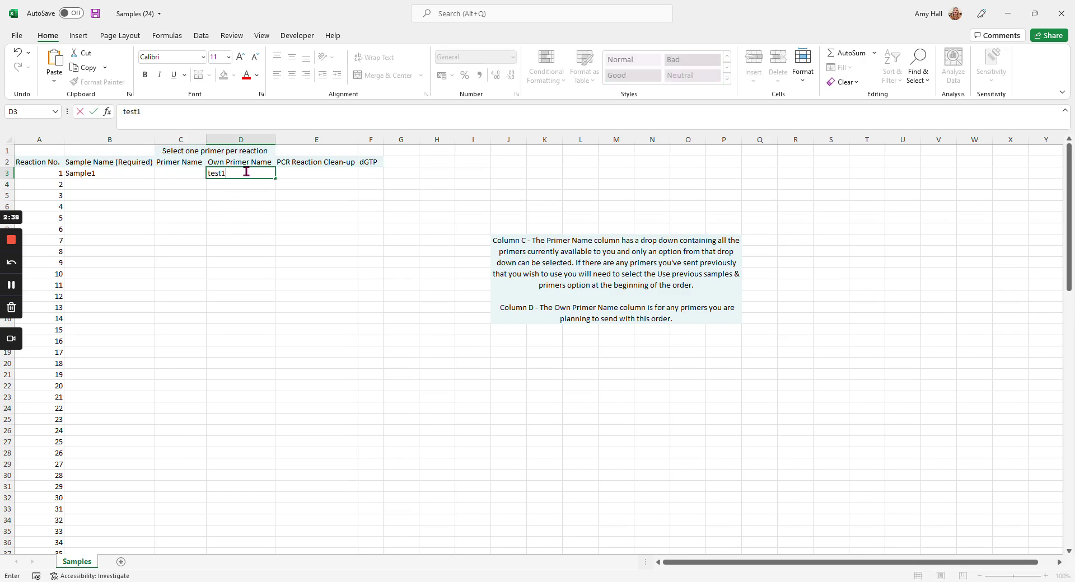
key("Tab")
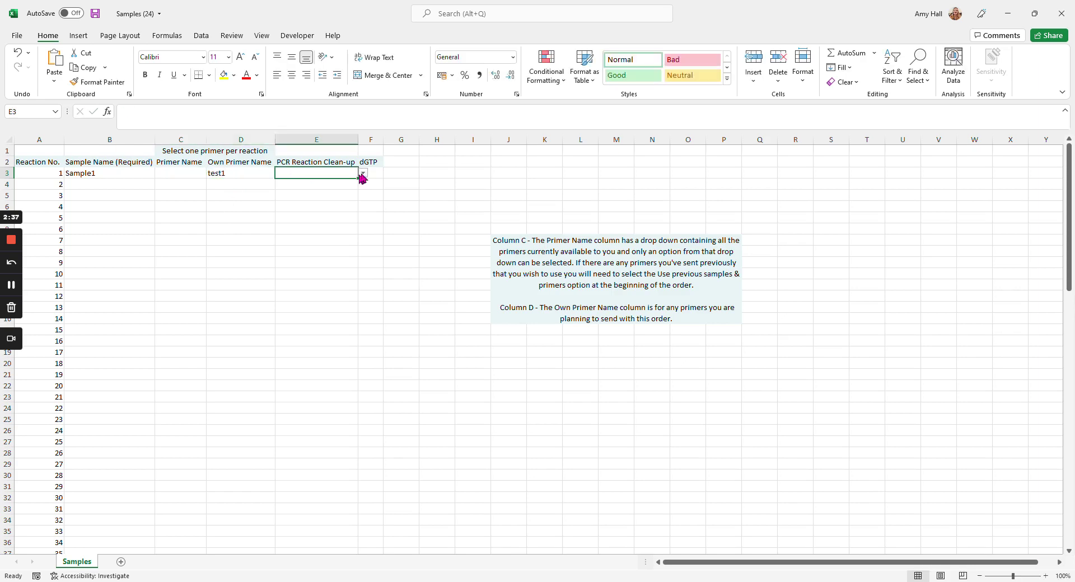
left_click(363, 173)
left_click(306, 183)
key("Tab")
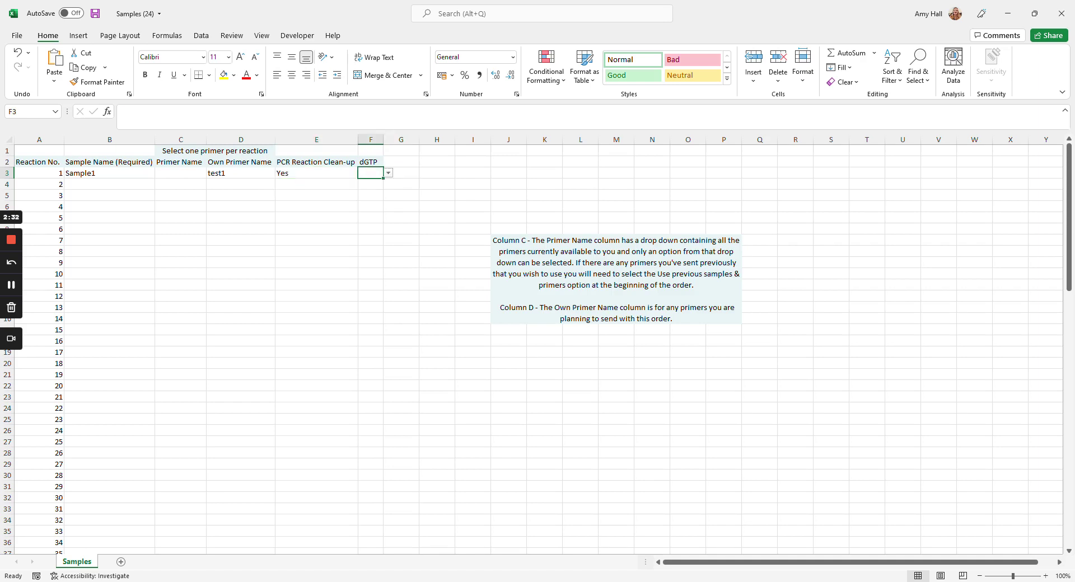
left_click(388, 173)
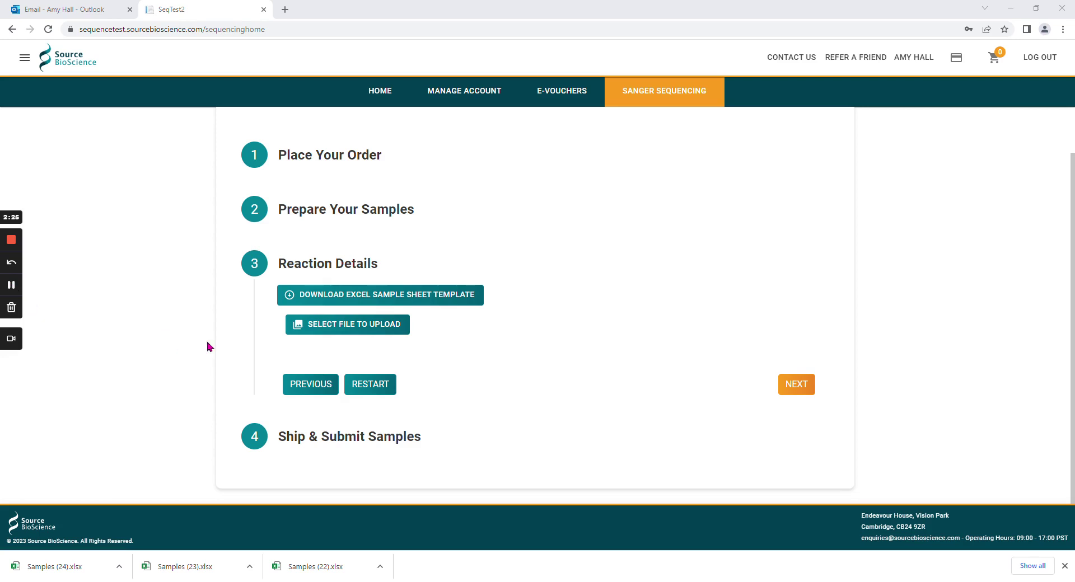
Step: Upload Samples (24).xlsx so the order lists Sample1–Sample10
left_click(331, 337)
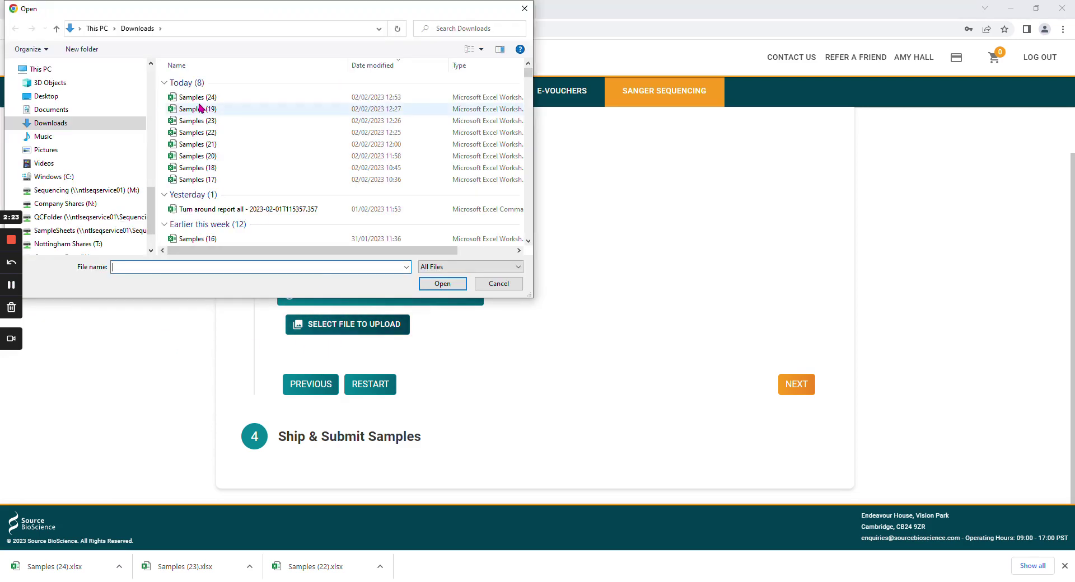
left_click(197, 98)
left_click(442, 284)
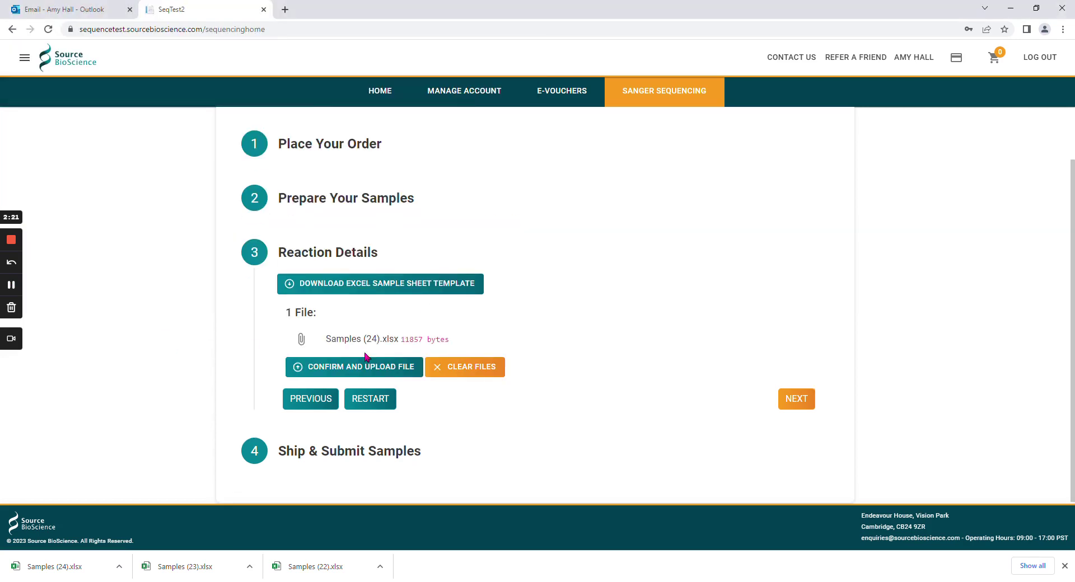
left_click(344, 369)
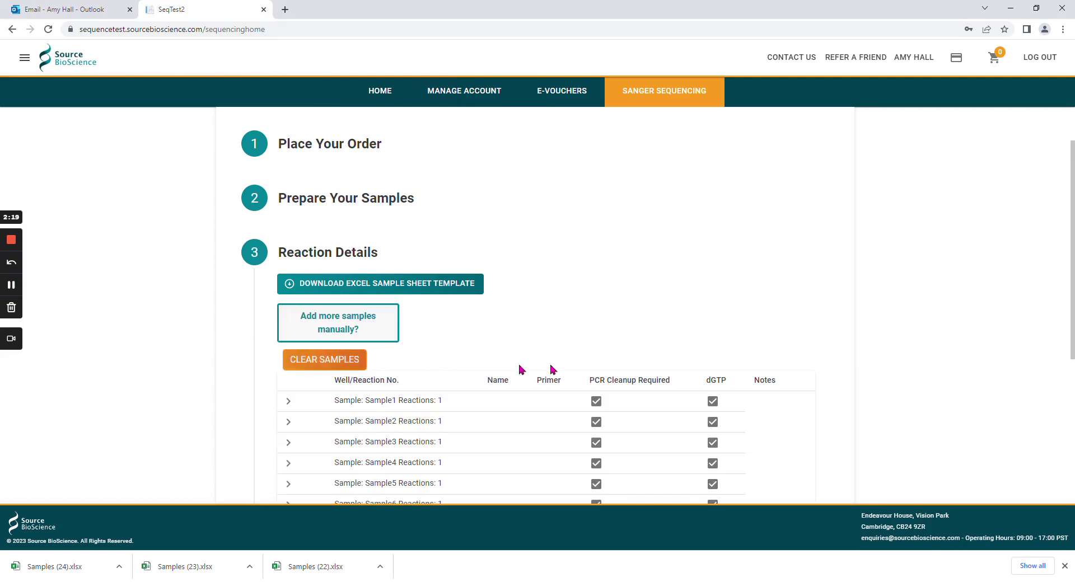
Step: Turn off dGTP for Sample1 while keeping its PCR cleanup on
scroll(549, 362, "down", 3)
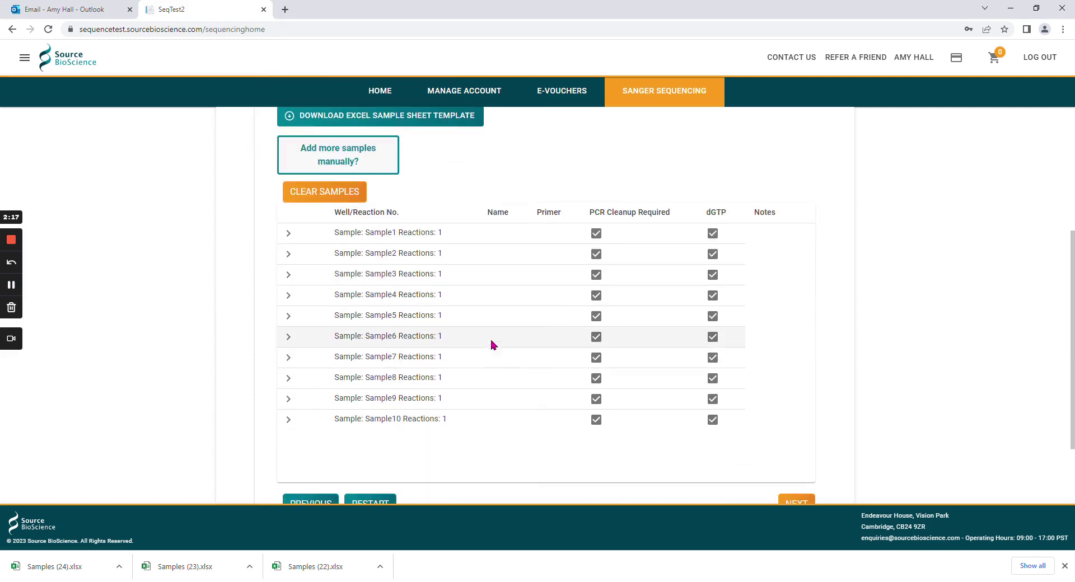
left_click(289, 235)
left_click(679, 285)
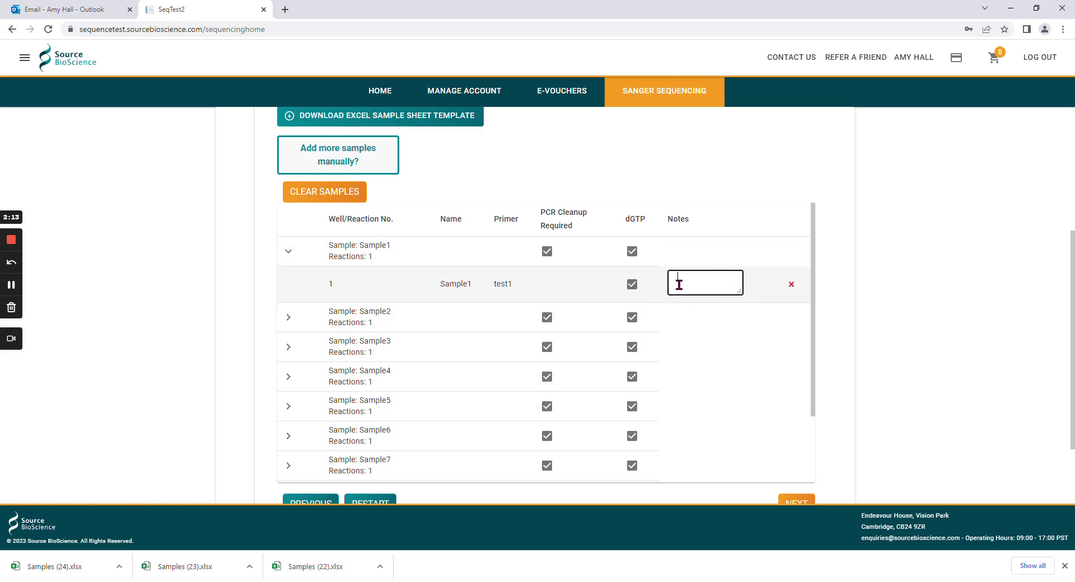
left_click(547, 252)
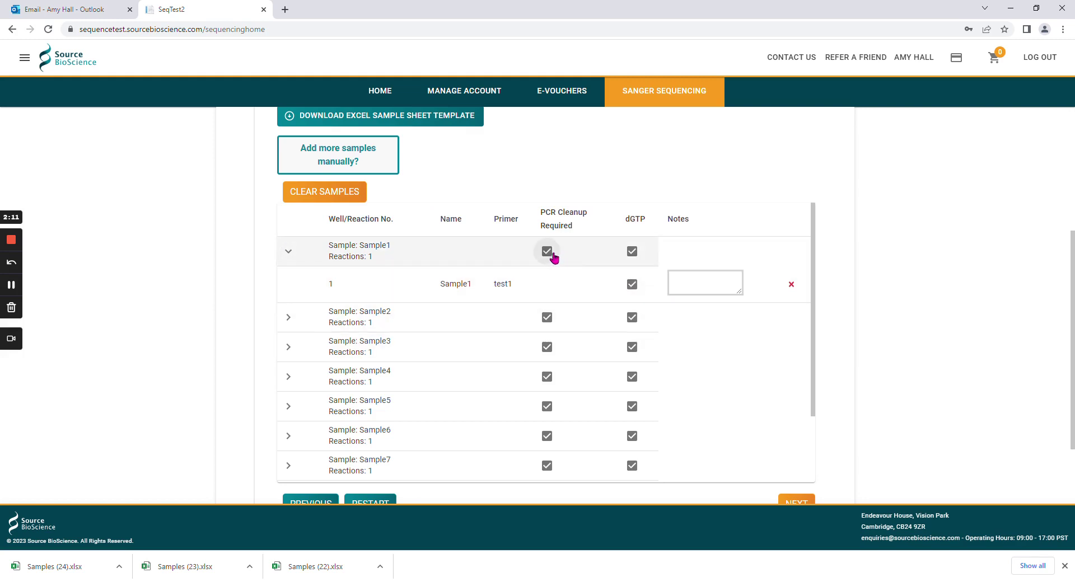
left_click(632, 252)
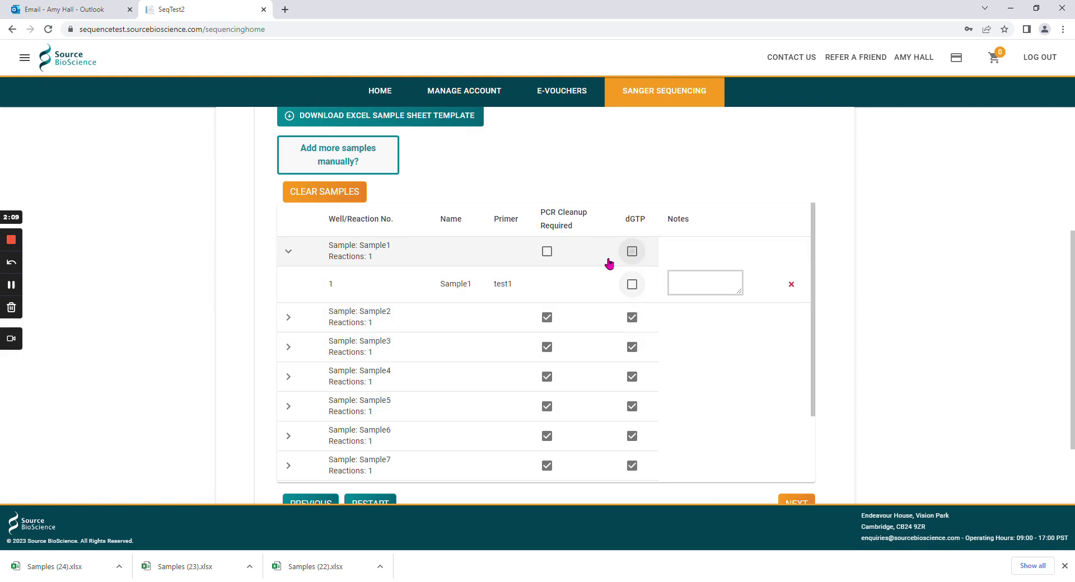
left_click(547, 252)
scroll(472, 311, "up", 2)
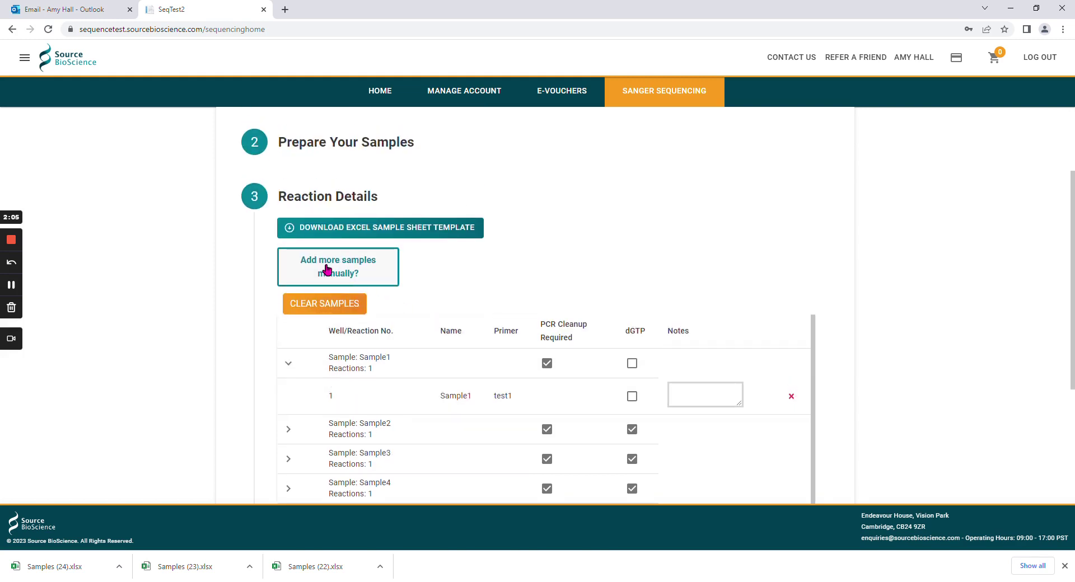
Step: Fill the manual sample form with name Sample11 and primer test1
left_click(301, 272)
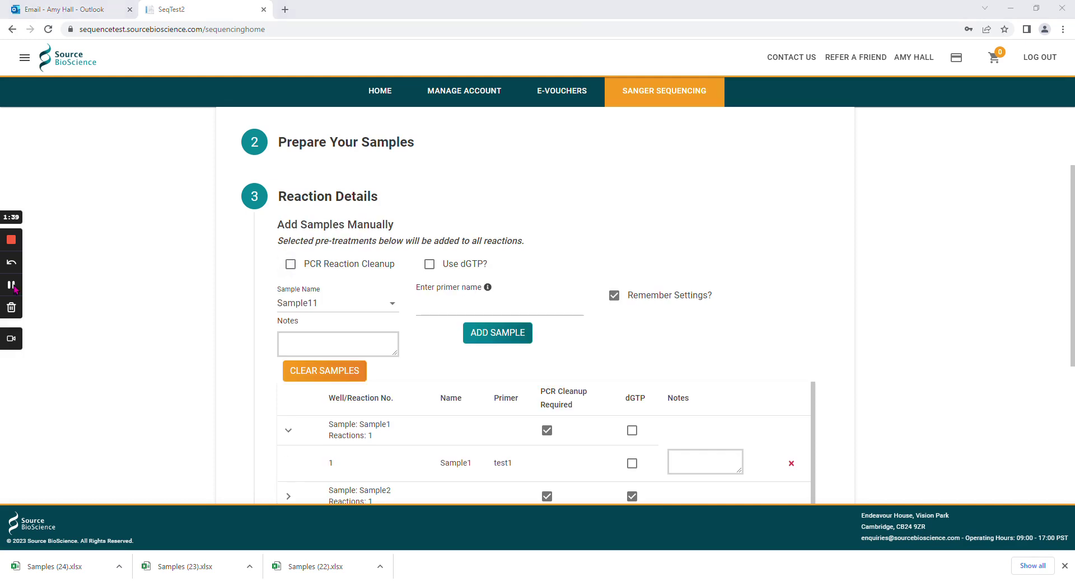
double_click(331, 305)
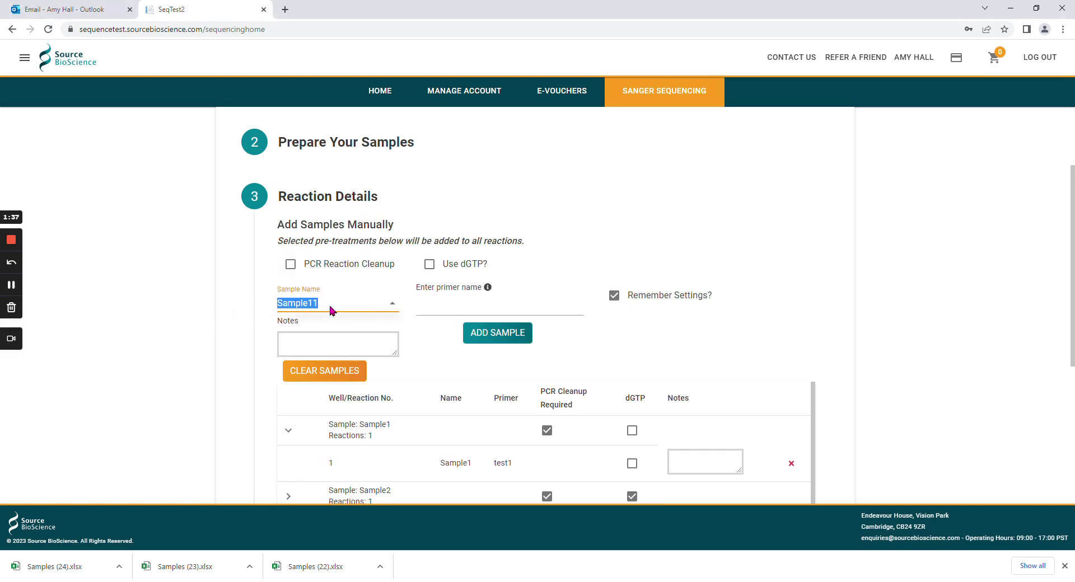
left_click(437, 307)
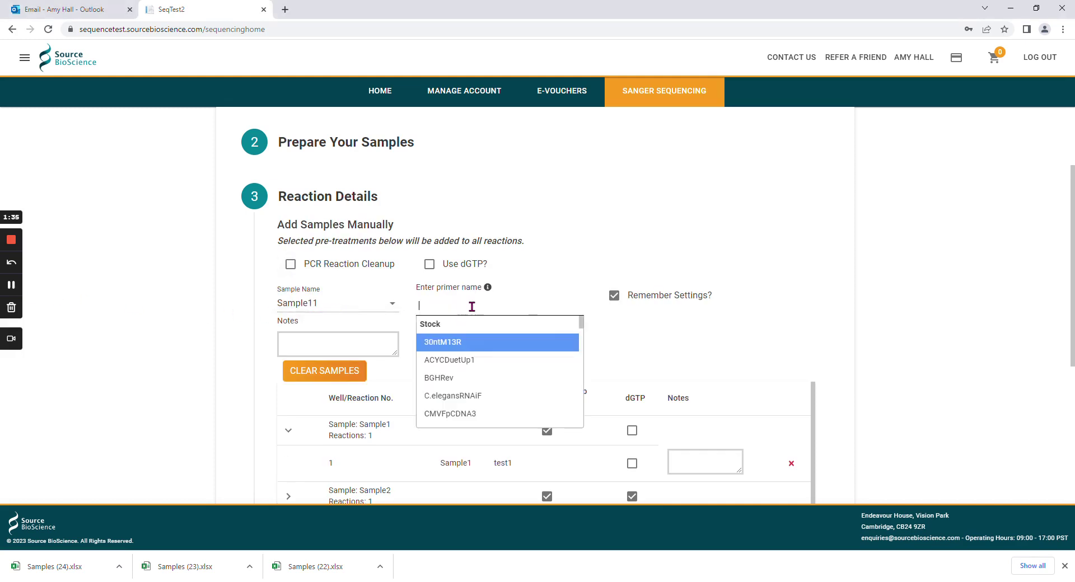
mouse_move(581, 330)
left_mouse_down()
mouse_move(579, 407)
mouse_move(580, 395)
left_mouse_up()
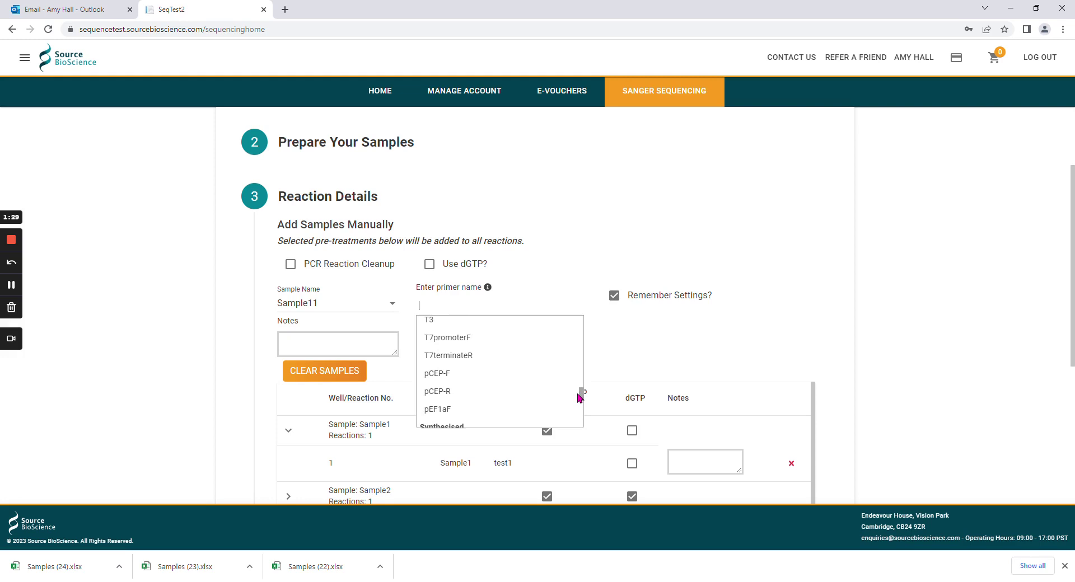
left_click_drag(579, 395, 580, 406)
left_click(465, 308)
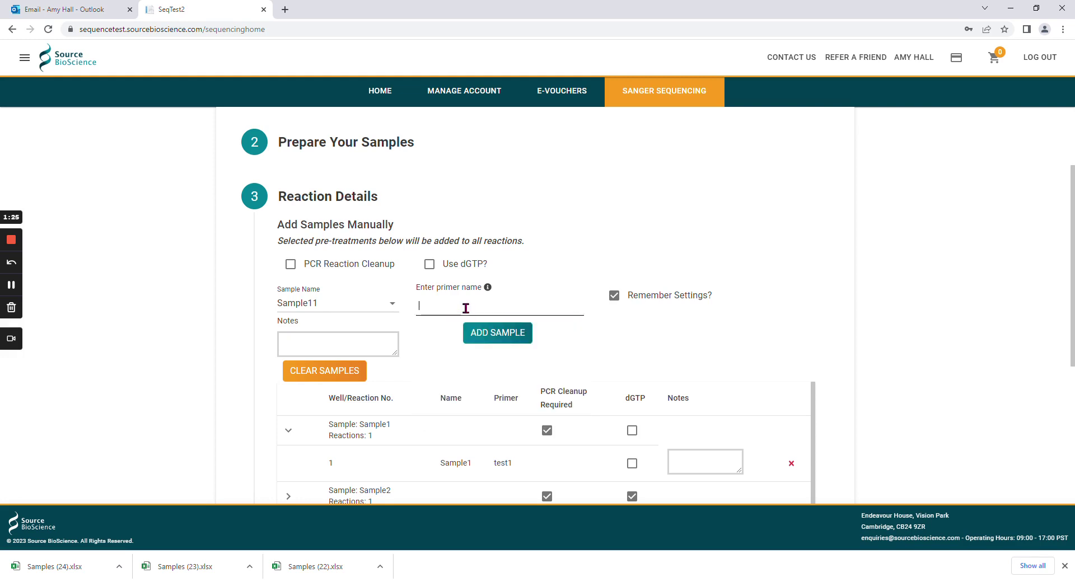
type("test1")
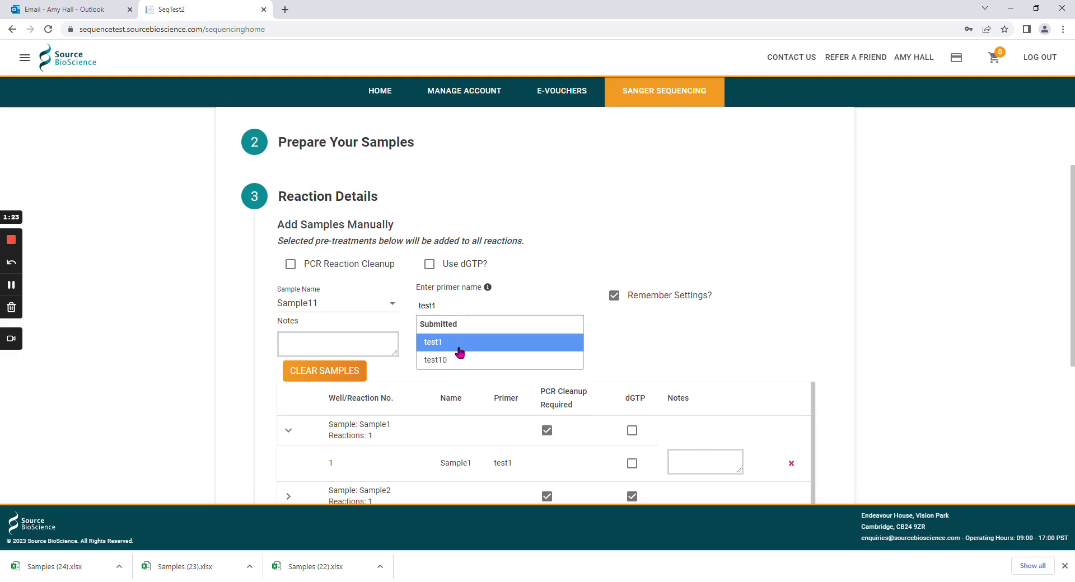
left_click(451, 342)
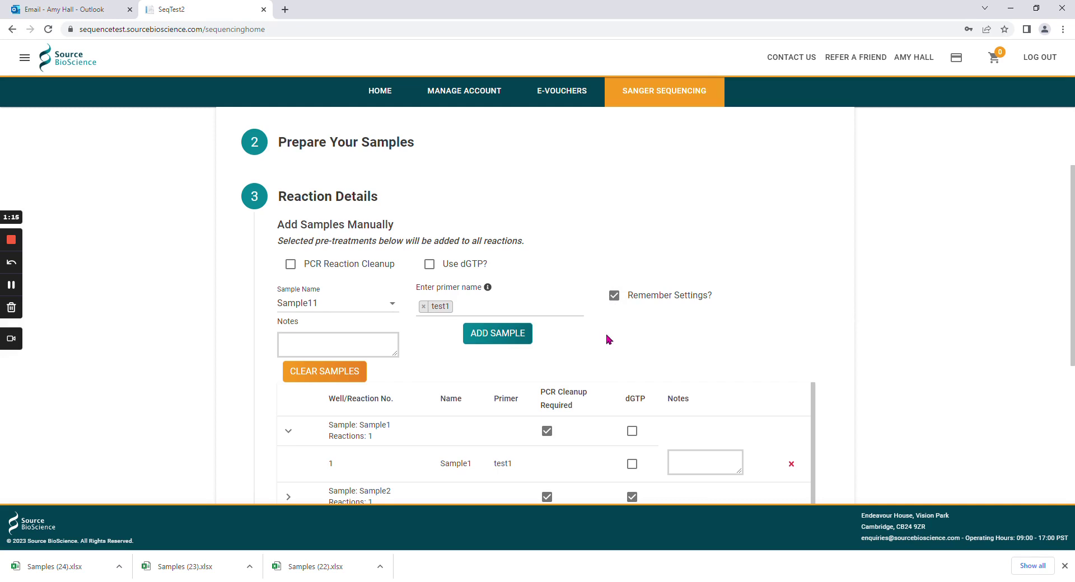
Step: Add Sample11, then sample12 with PCR cleanup and dGTP, to the reaction table
left_click(523, 335)
left_click(321, 305)
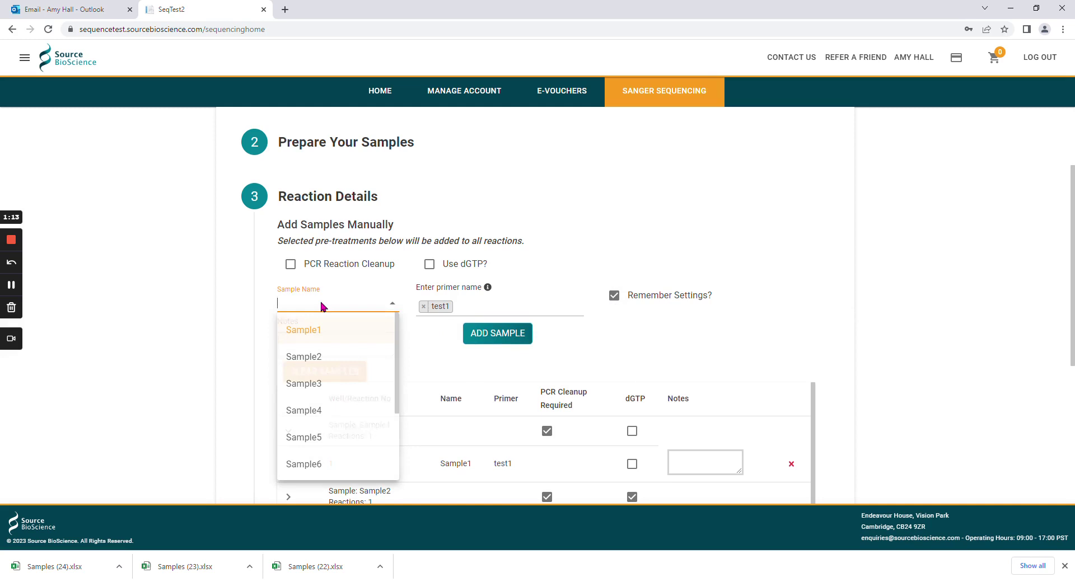
type("sample12")
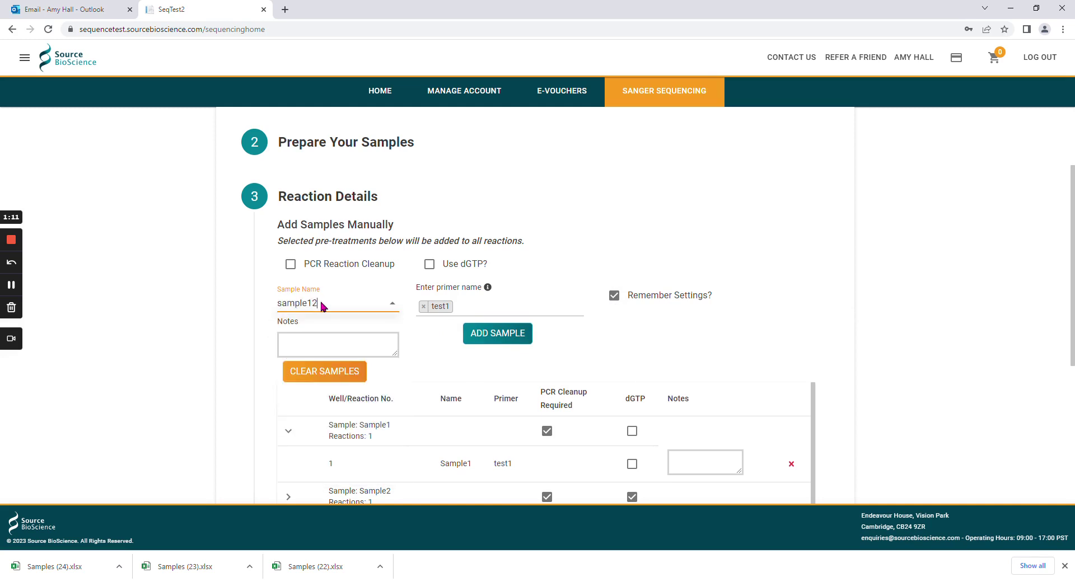
left_click(291, 265)
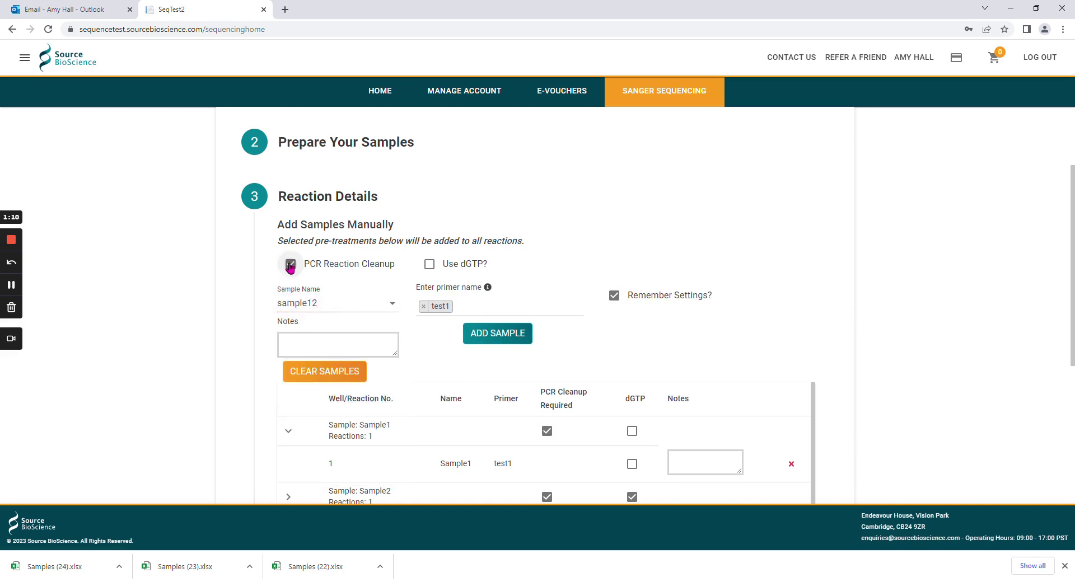
left_click(429, 266)
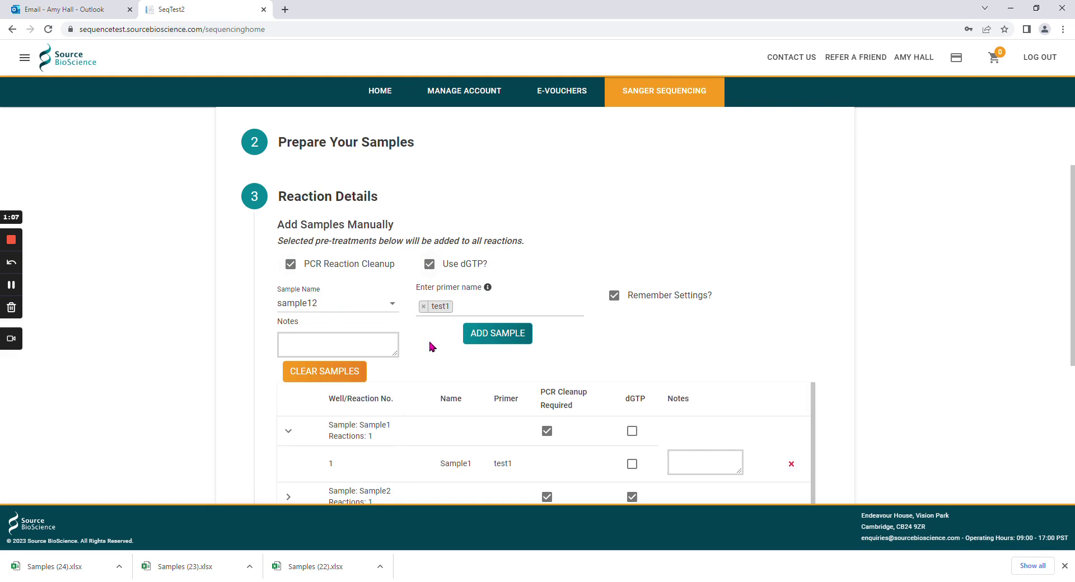
left_click(498, 338)
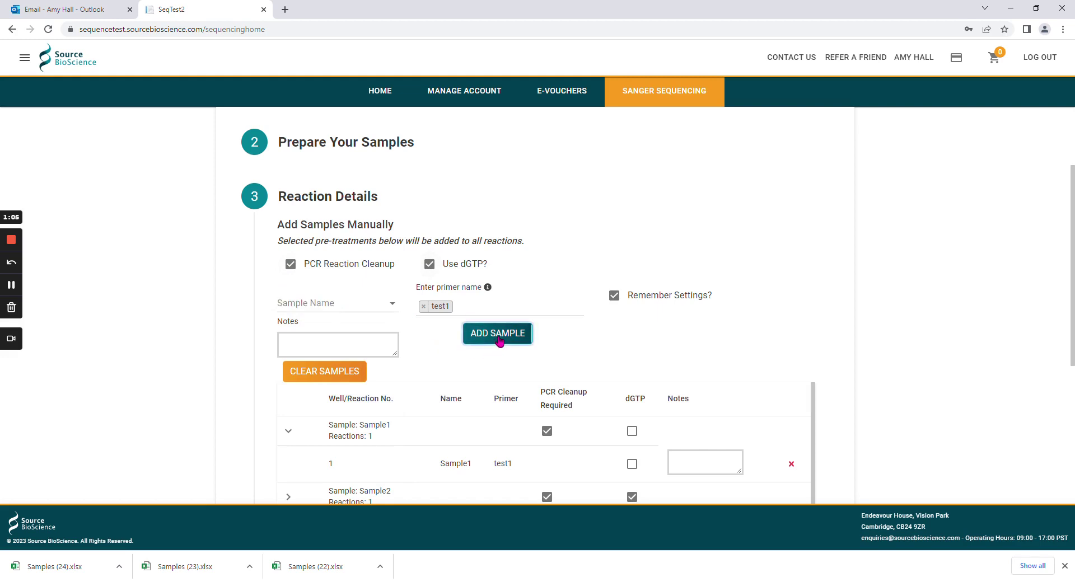
scroll(434, 319, "down", 3)
scroll(392, 302, "down", 2)
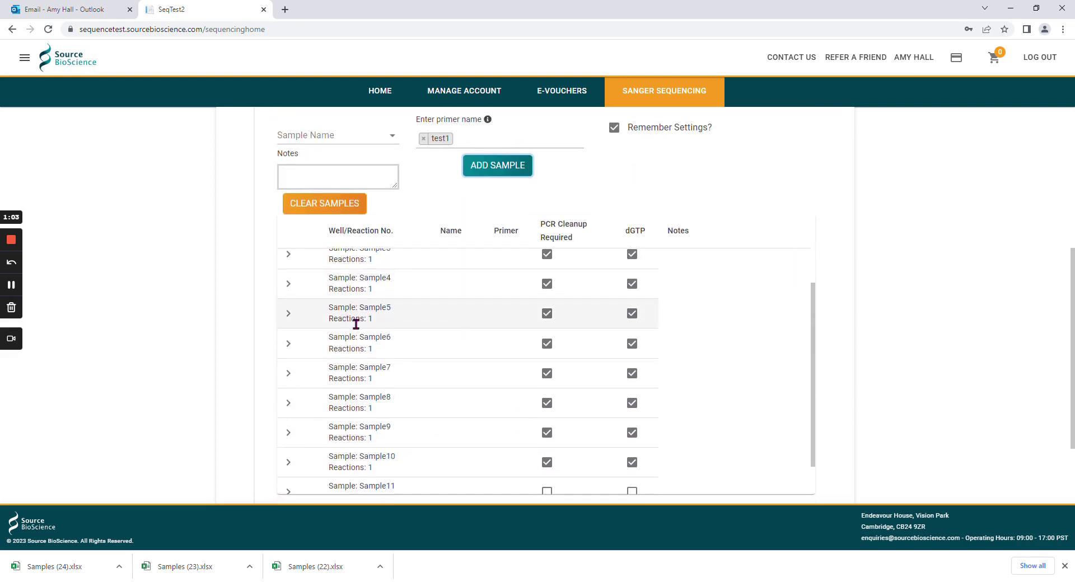
scroll(364, 336, "down", 1)
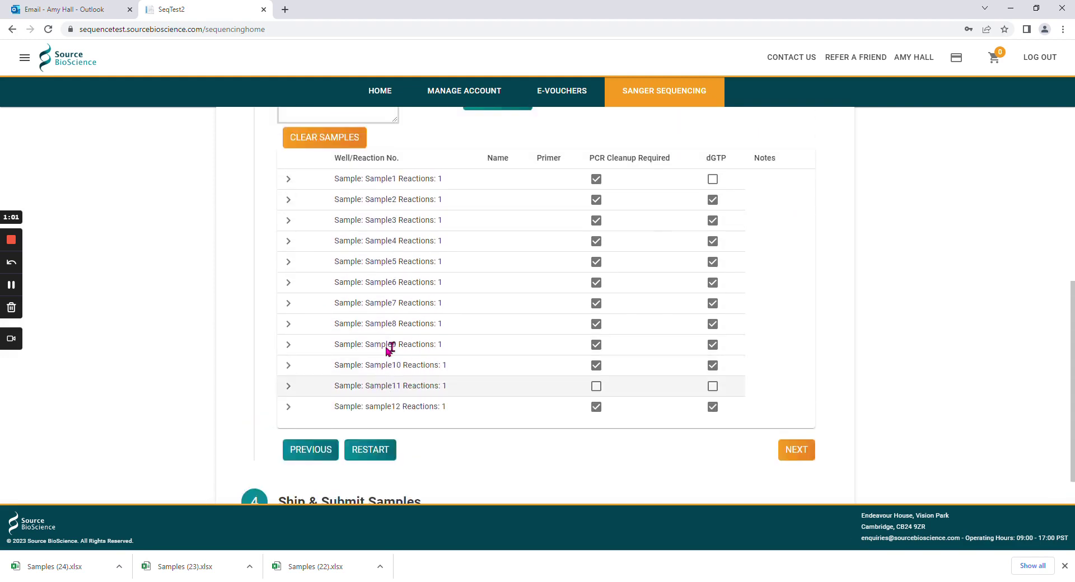
scroll(388, 350, "up", 1)
scroll(507, 410, "down", 1)
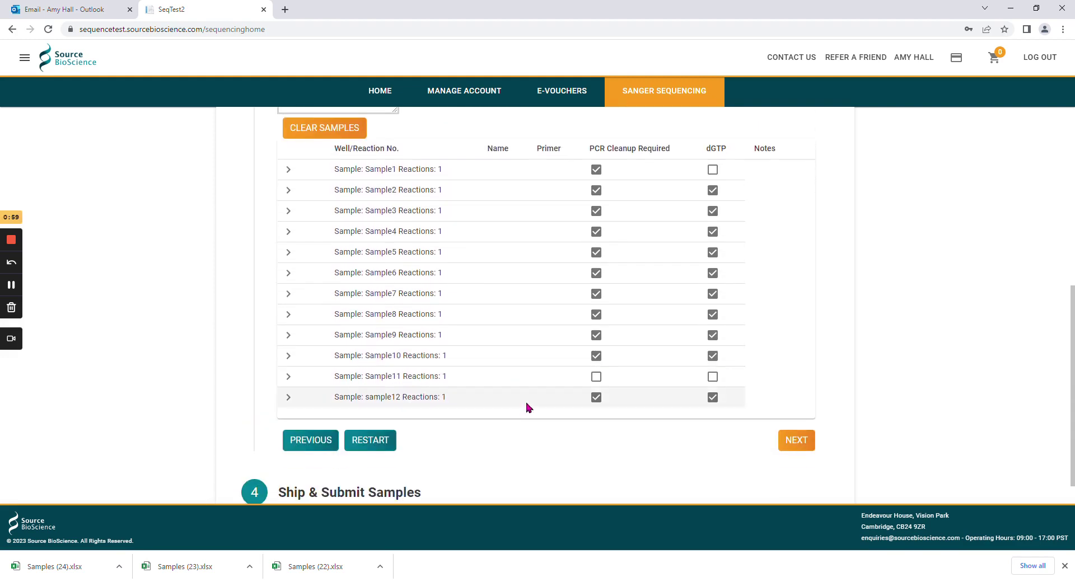
Step: Choose Collection box drop-off, confirm the sample requirements, and submit the £52.50 order to the basket
left_click(797, 445)
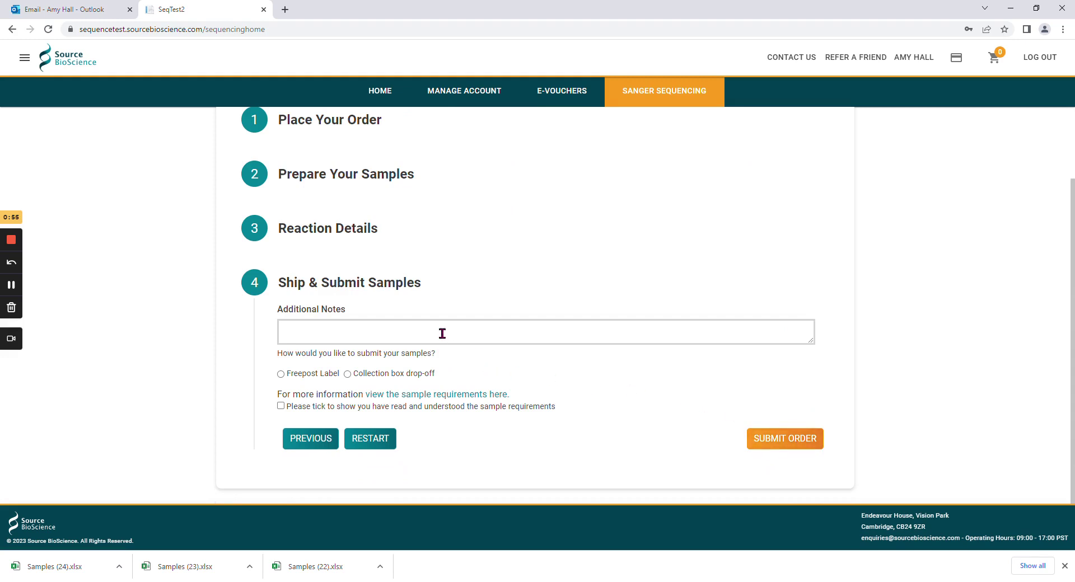
left_click(281, 374)
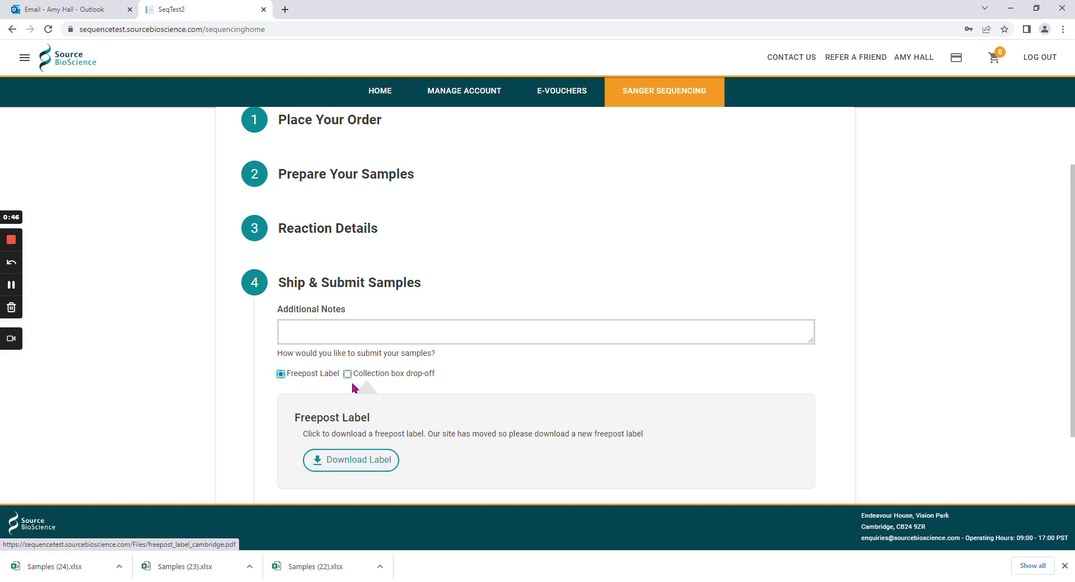
left_click(347, 374)
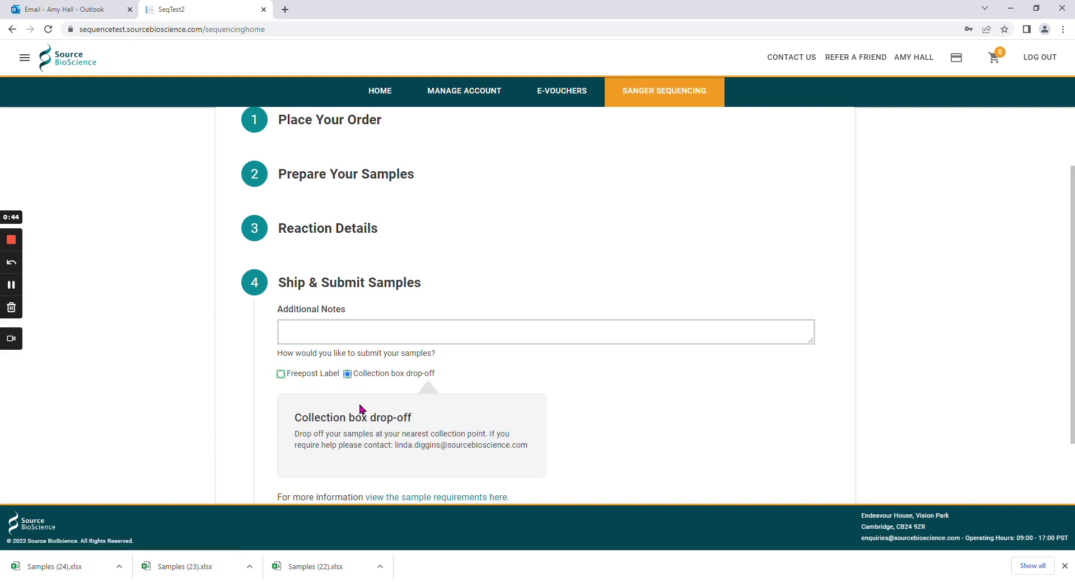
scroll(361, 411, "down", 2)
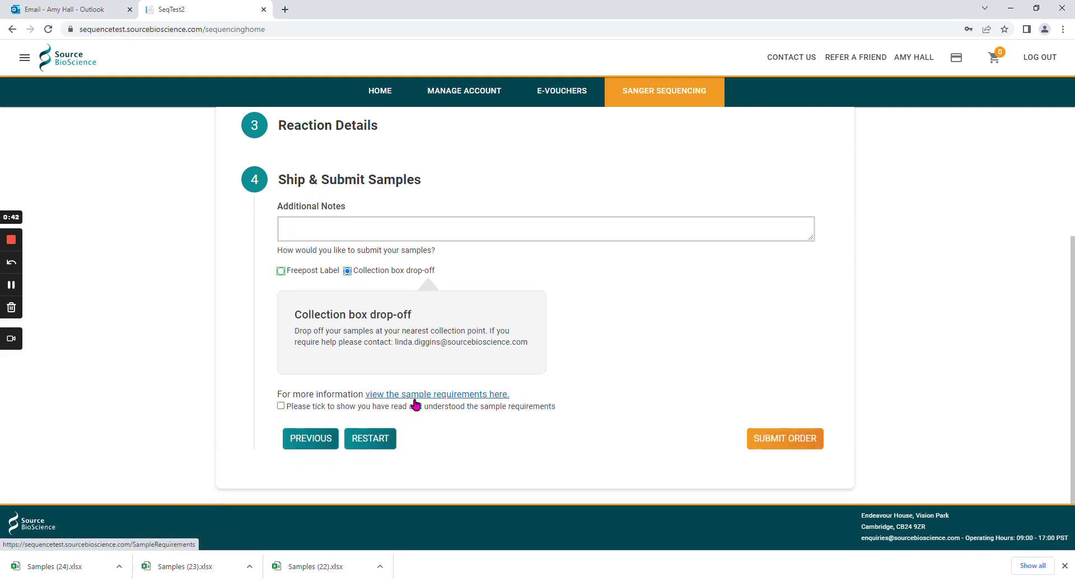
left_click(281, 406)
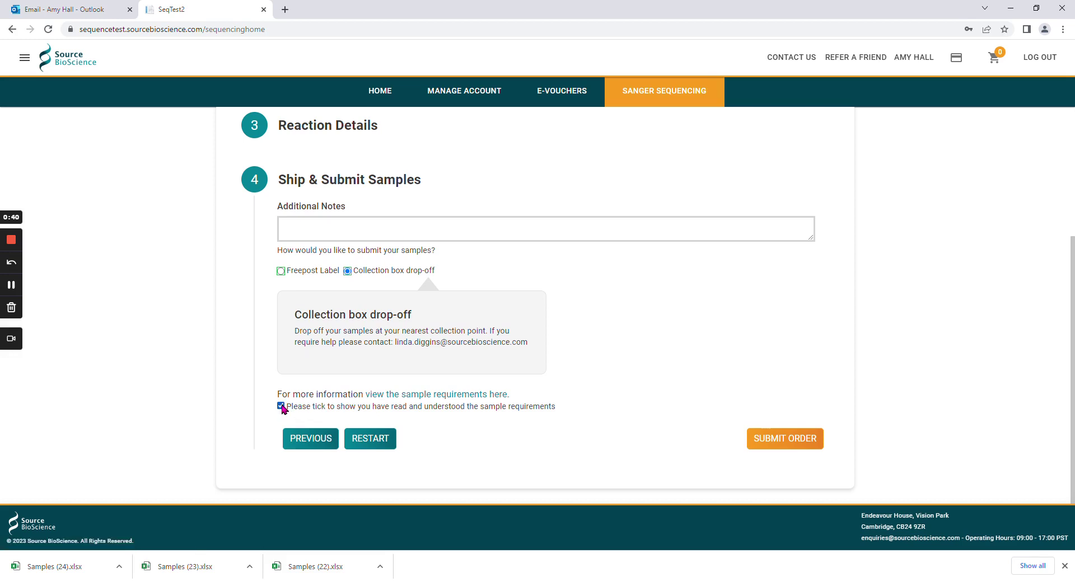
left_click(768, 432)
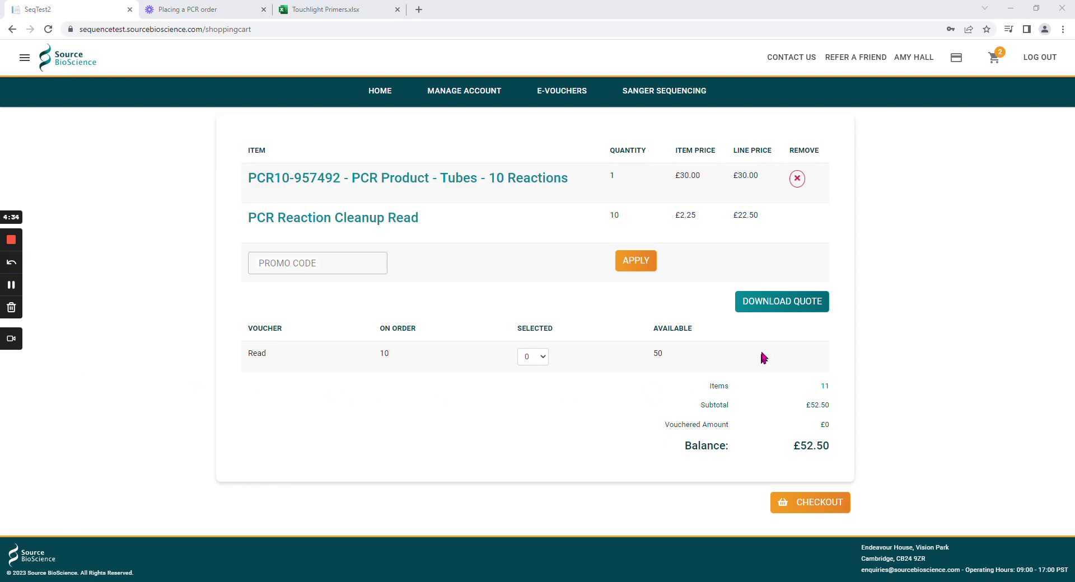
Step: Apply 10 Read vouchers, then pay by Invoice/Purchase Order with a PO number to place the order
left_click(543, 357)
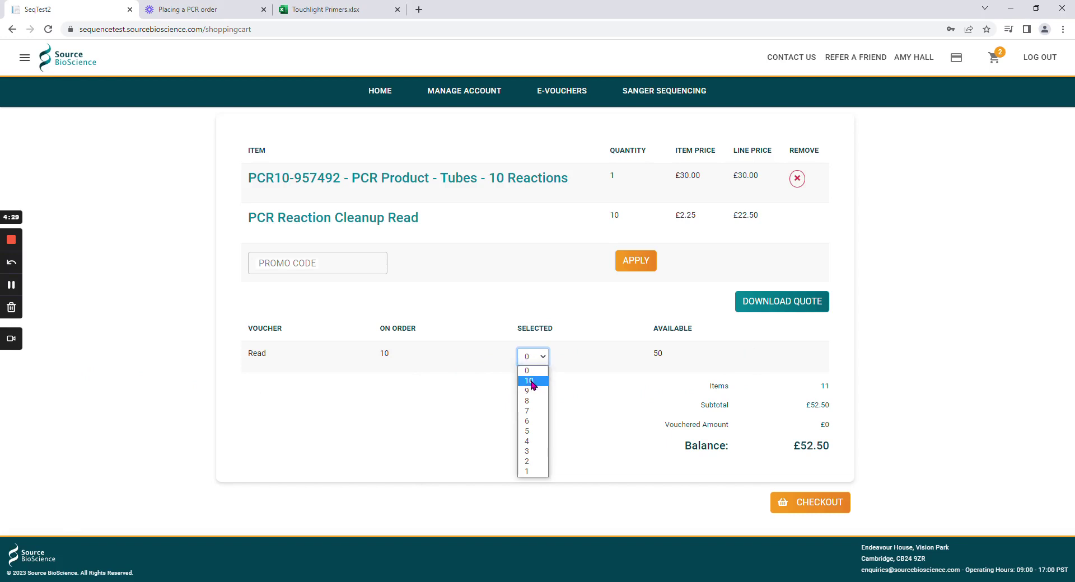
left_click(530, 381)
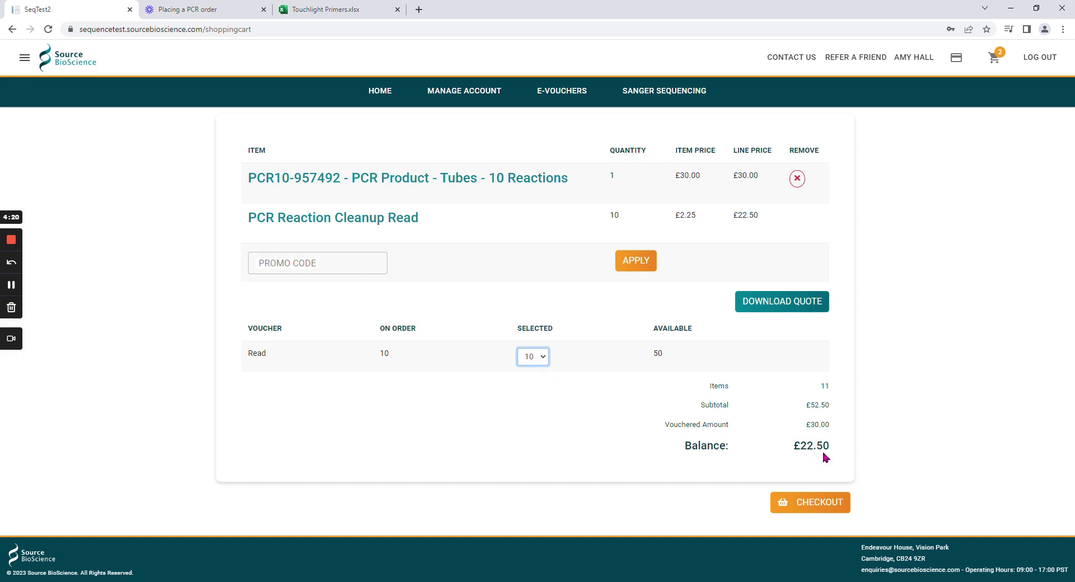
left_click(809, 503)
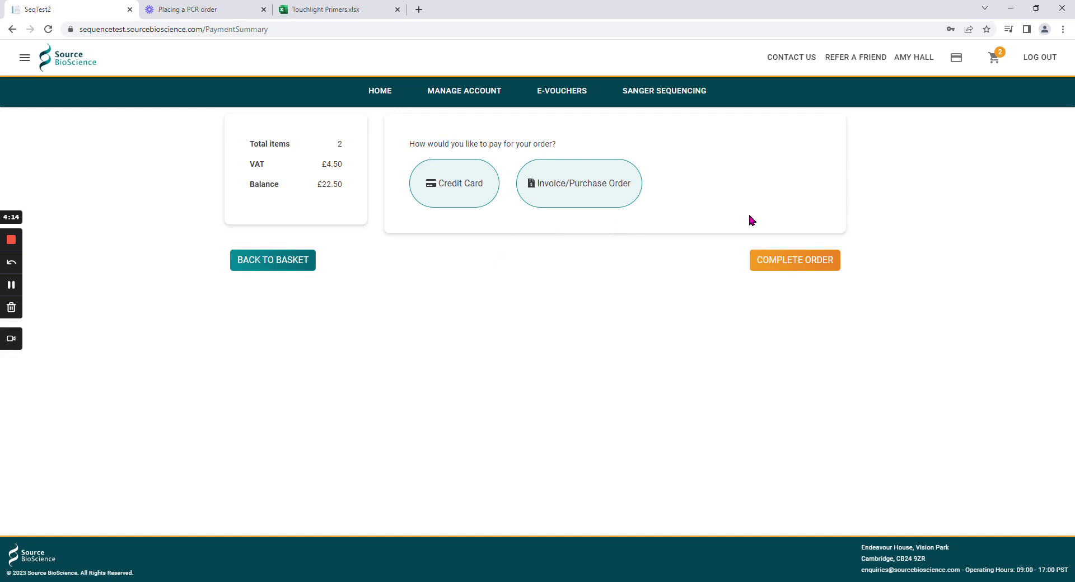
left_click(561, 196)
left_click(531, 245)
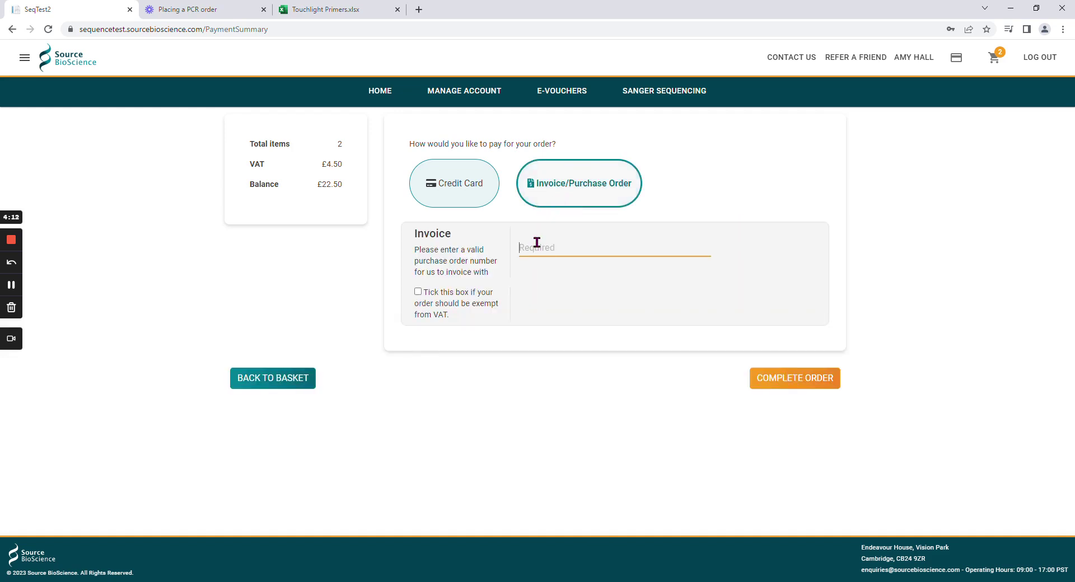
type("test")
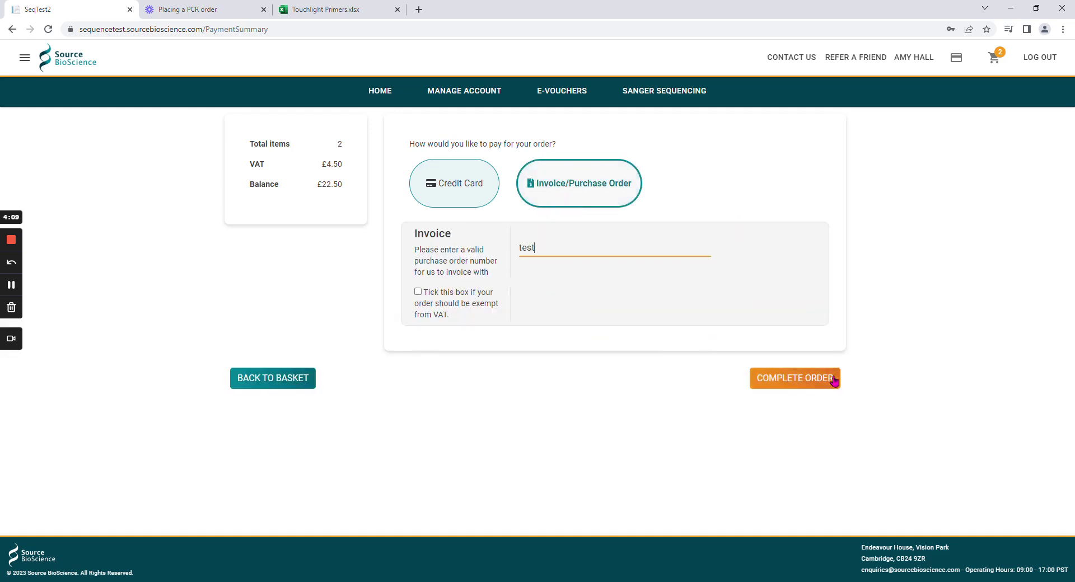
left_click(833, 380)
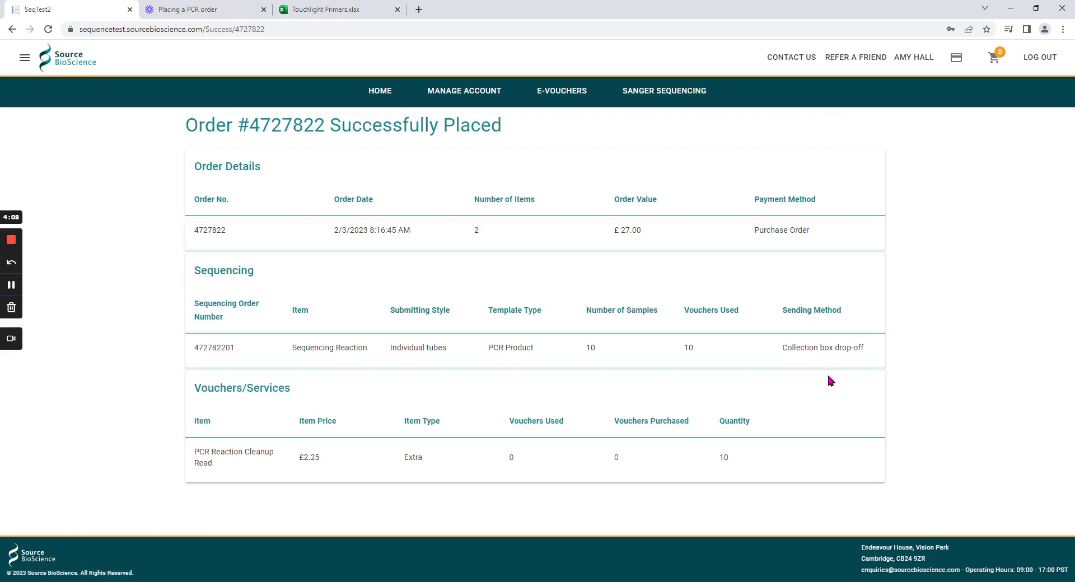